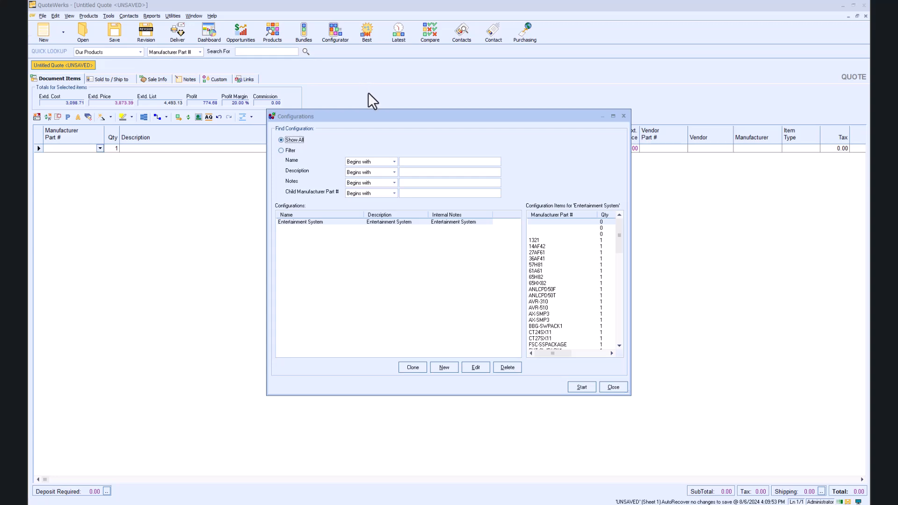
# Start the Entertainment System configuration and add the branch to HDTV as the type of TV.
pyautogui.click(325, 221)
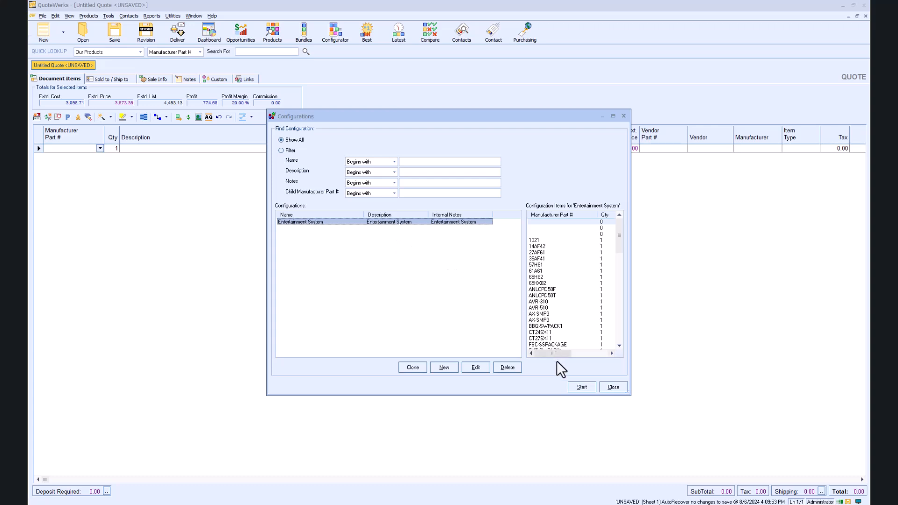
pyautogui.click(585, 389)
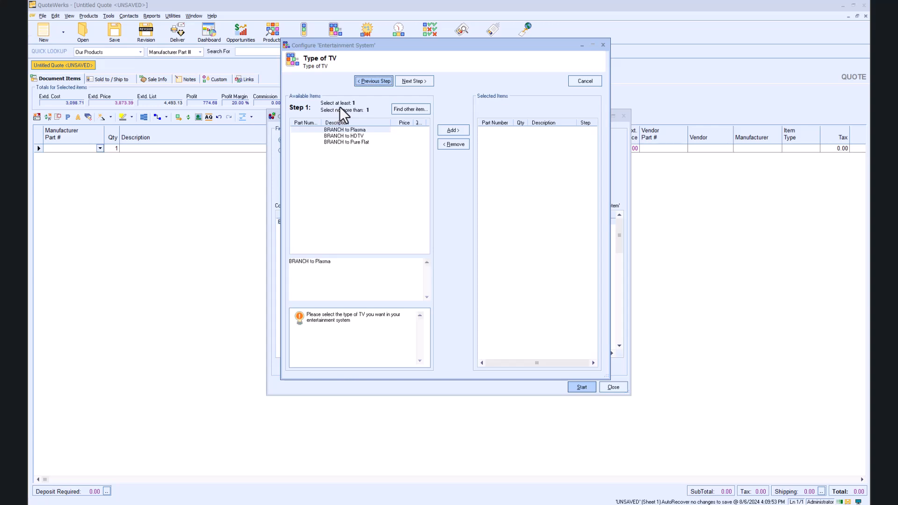
pyautogui.click(354, 136)
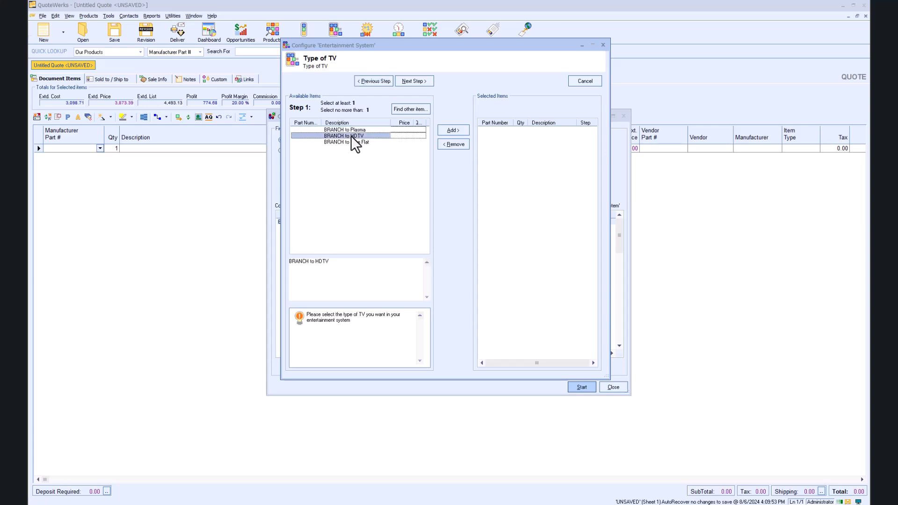
pyautogui.click(444, 133)
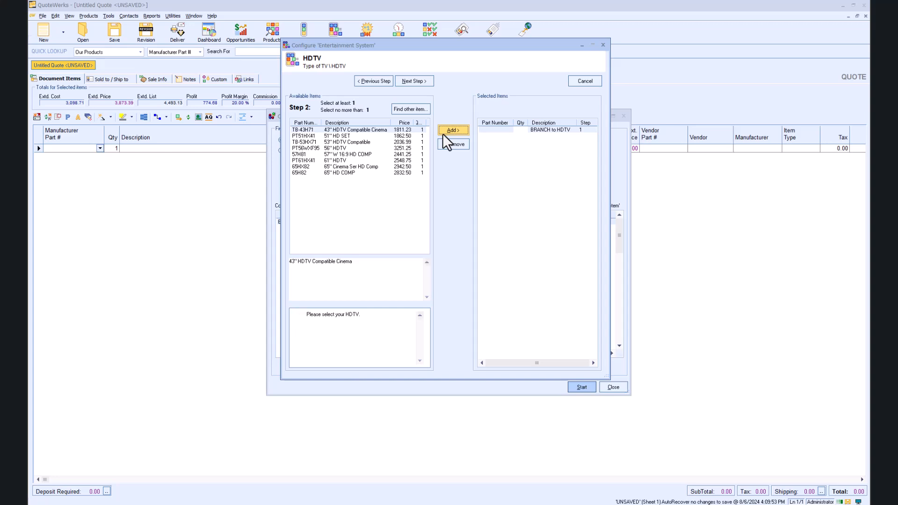
# Add the 61" HDTV (PT61HX41) to the selected items and proceed to the HDTV accessories.
pyautogui.click(372, 160)
pyautogui.click(451, 130)
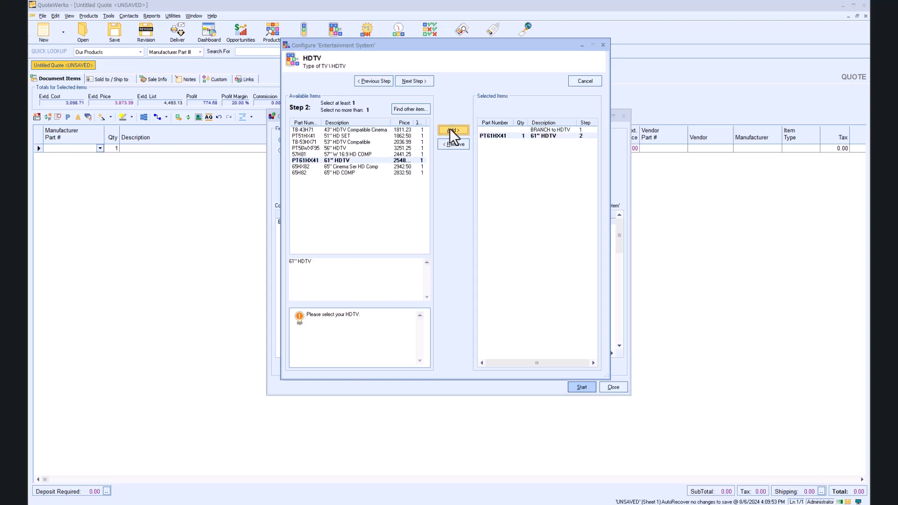
pyautogui.click(416, 83)
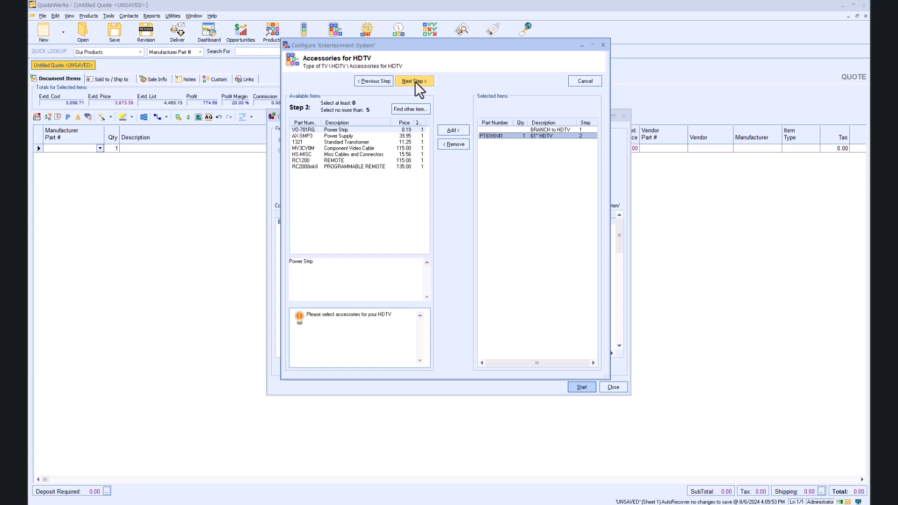
# Add the Power Strip, Standard Transformer and Misc Cables and Connectors as HDTV accessories, and proceed to the receivers.
pyautogui.click(362, 130)
pyautogui.click(450, 132)
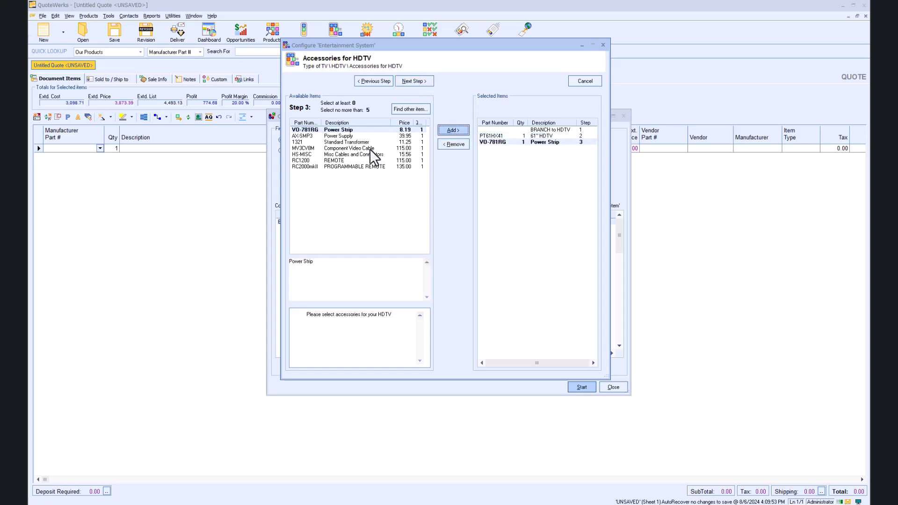
pyautogui.click(370, 142)
pyautogui.click(448, 132)
pyautogui.click(355, 154)
pyautogui.click(450, 129)
pyautogui.click(414, 82)
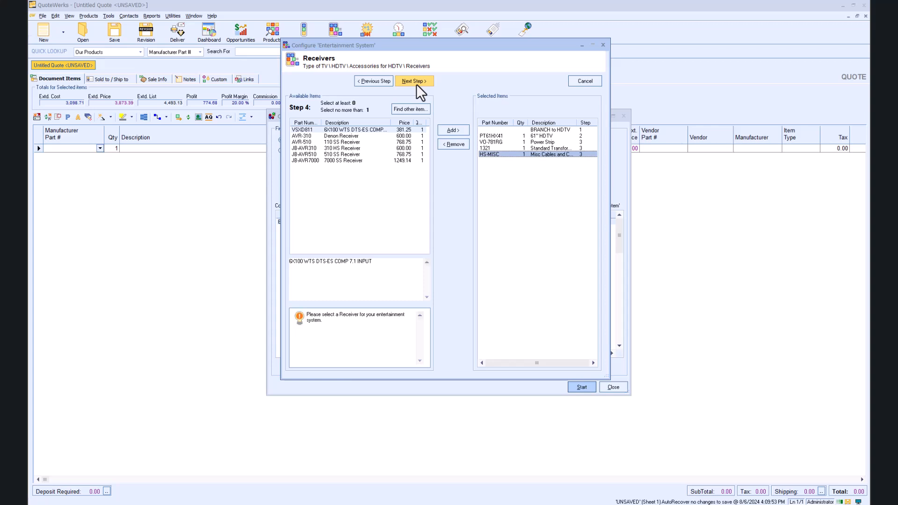
# Add the Denon Receiver (AVR-310) to the selected items and proceed to the speakers.
pyautogui.click(352, 135)
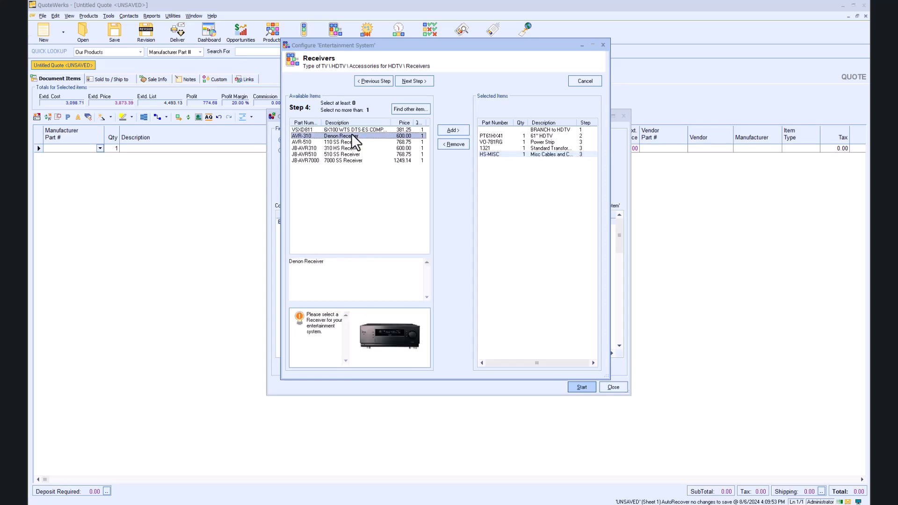
pyautogui.click(451, 130)
pyautogui.click(424, 84)
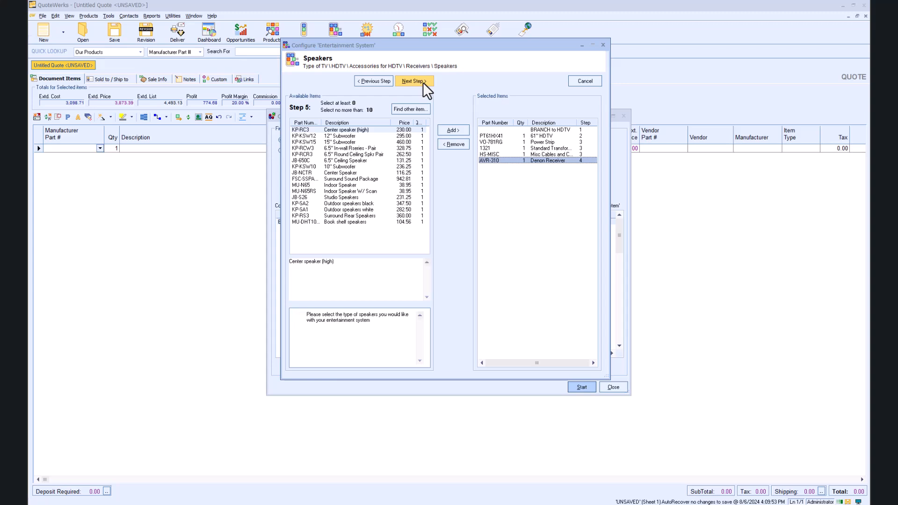
# Add the 12" Subwoofer, the 6.5" In-wall Rseries - Pair and the Indoor Speaker (MU-N65), and proceed to the wiring packages.
pyautogui.click(380, 136)
pyautogui.click(450, 131)
pyautogui.click(372, 148)
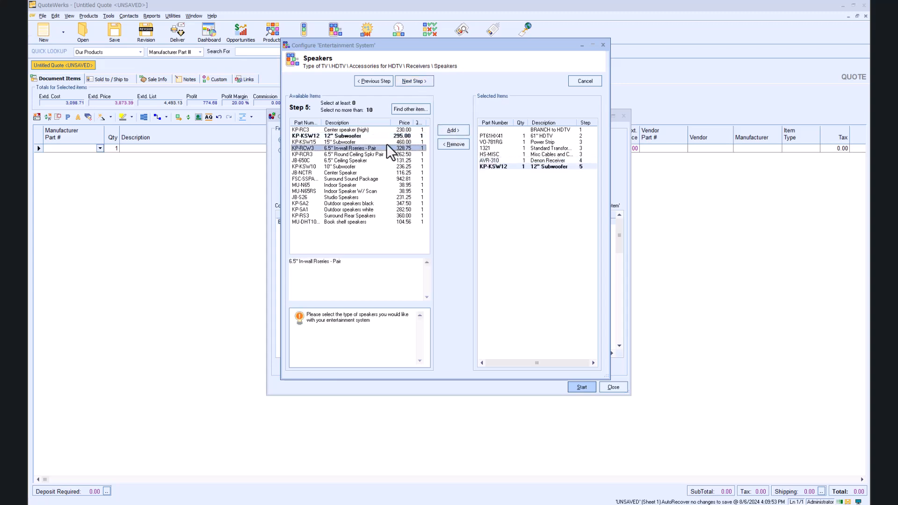
pyautogui.click(451, 130)
pyautogui.click(374, 185)
pyautogui.click(451, 130)
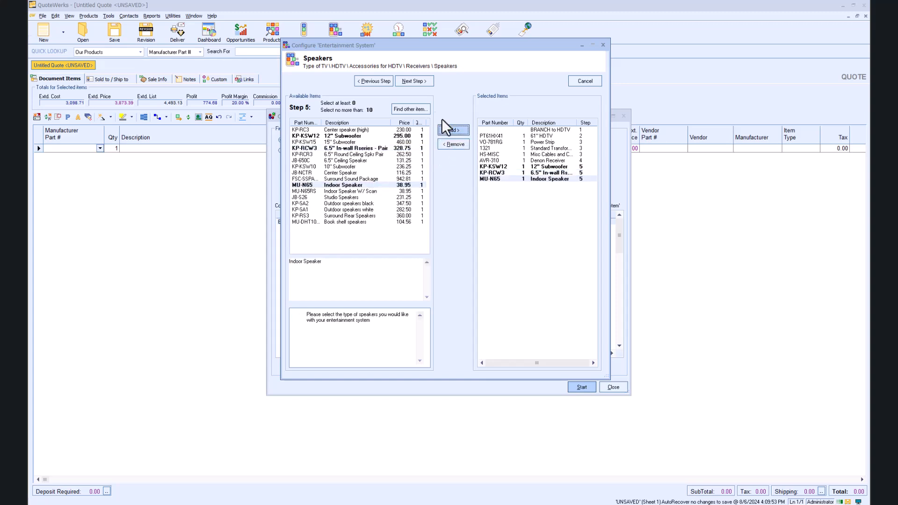
pyautogui.click(416, 83)
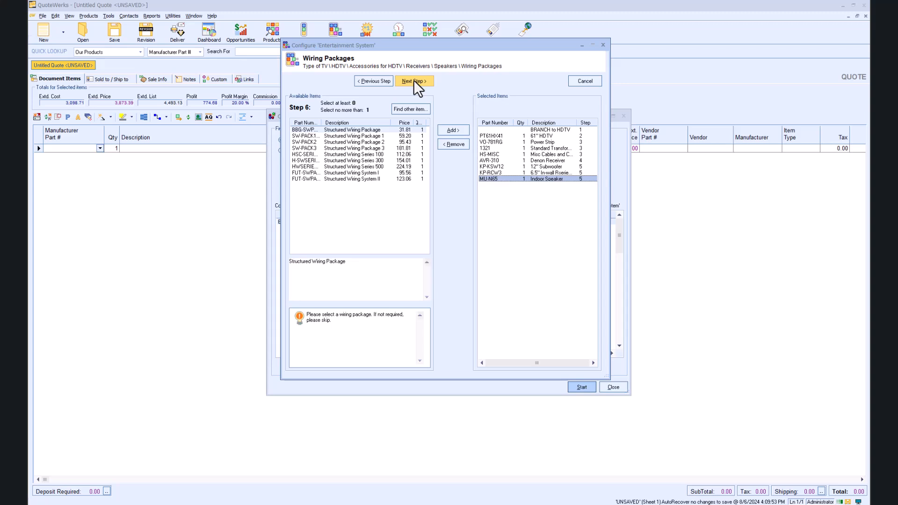
# Skip the optional wiring packages and advance to the final page of the configuration.
pyautogui.click(415, 82)
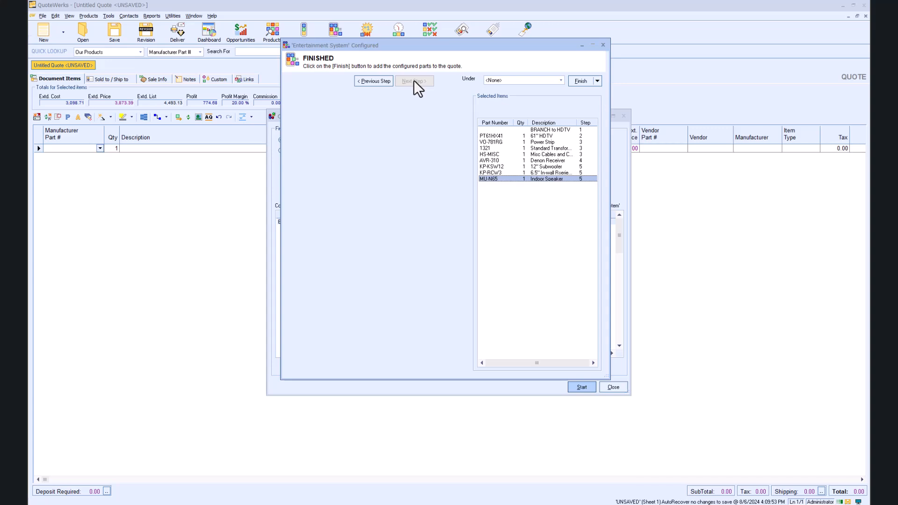
pyautogui.click(384, 83)
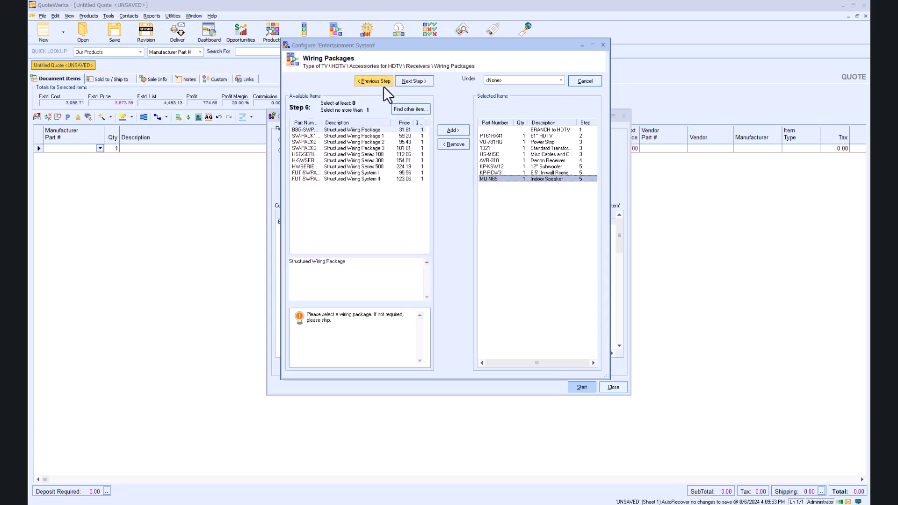
pyautogui.click(418, 83)
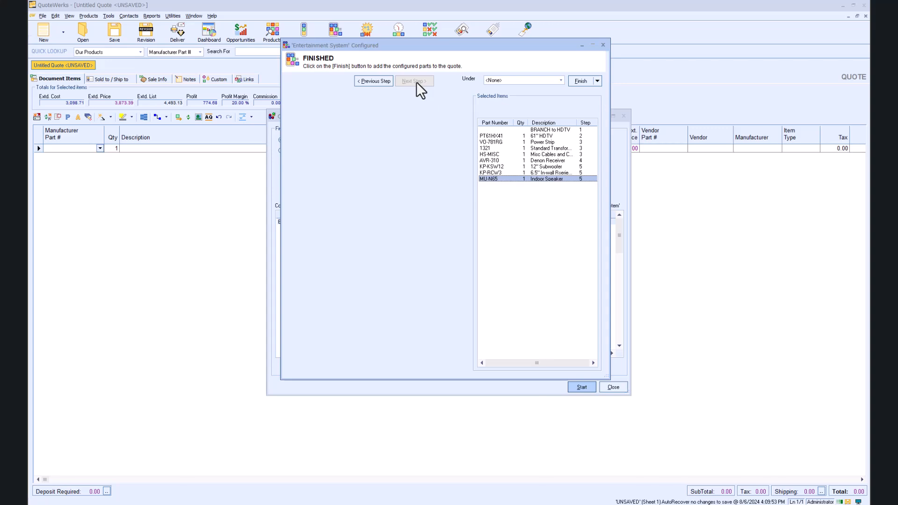
# Add the configured parts to the quote with a configuration quantity of 1, leaving the heading set to <None>.
pyautogui.click(561, 80)
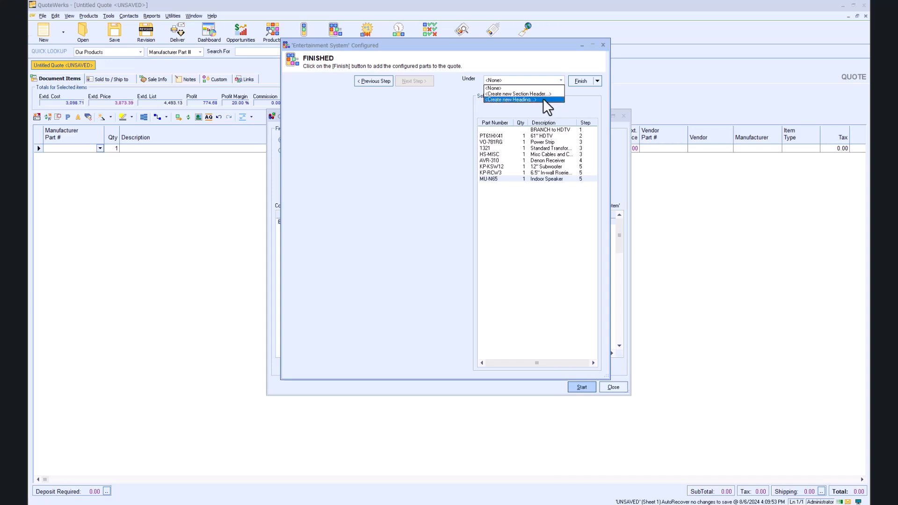
pyautogui.click(554, 80)
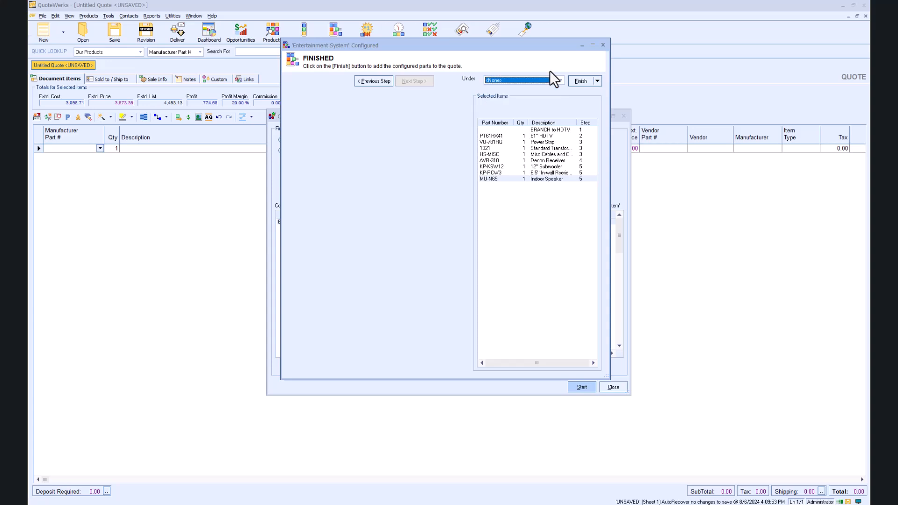
pyautogui.click(597, 81)
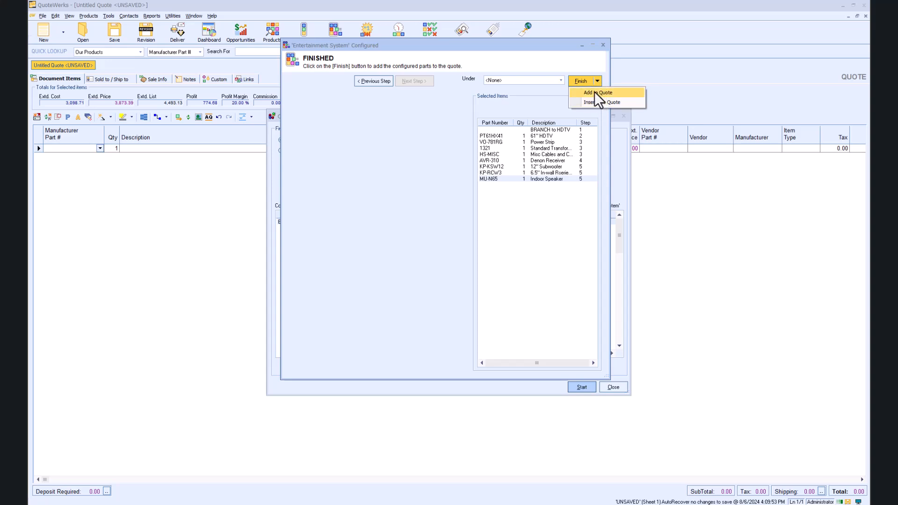
pyautogui.click(580, 92)
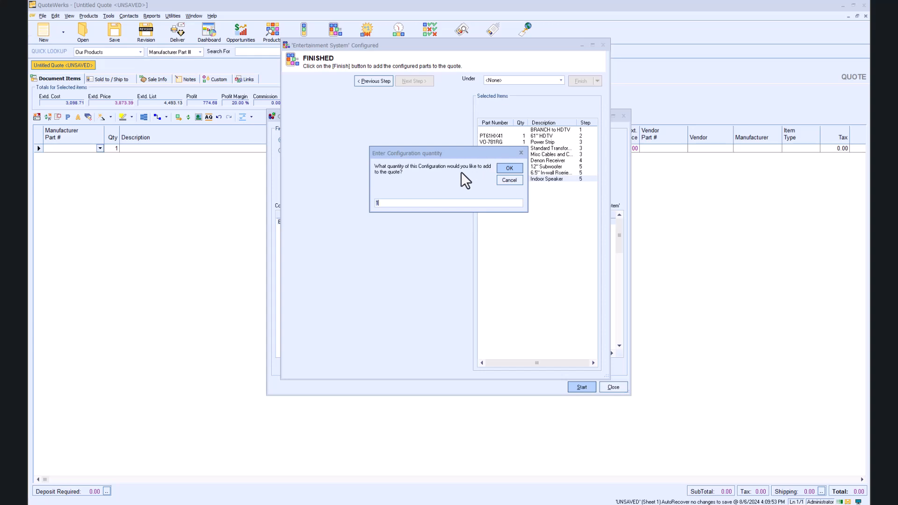
pyautogui.click(504, 167)
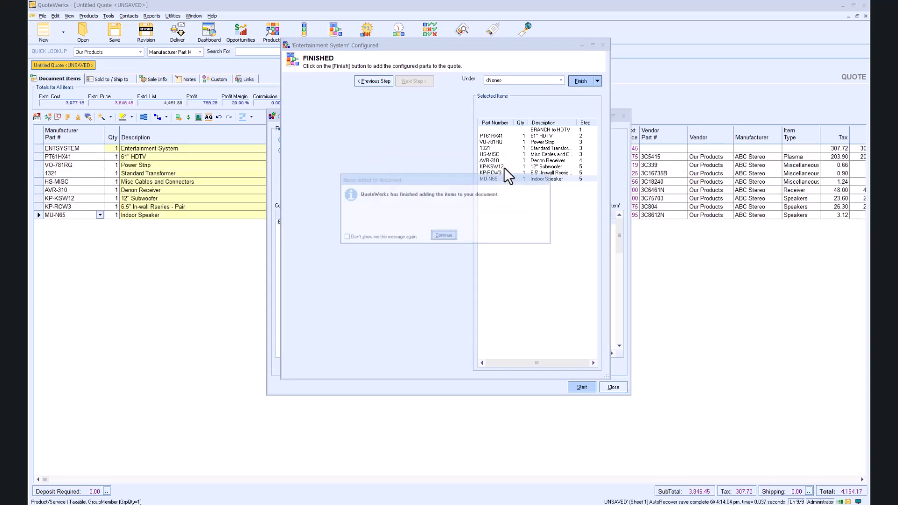
pyautogui.click(451, 235)
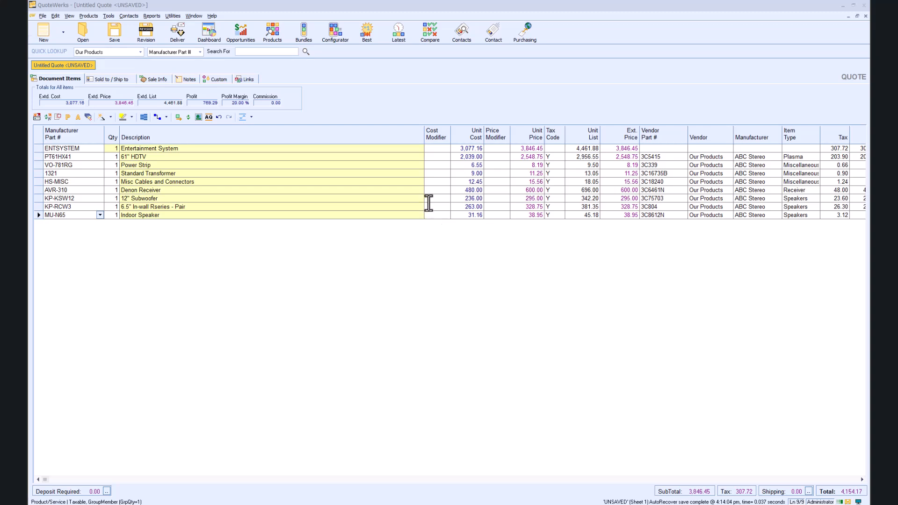
# Create a new configuration named Demo Configuration and set its type to Grouped Configuration.
pyautogui.click(341, 33)
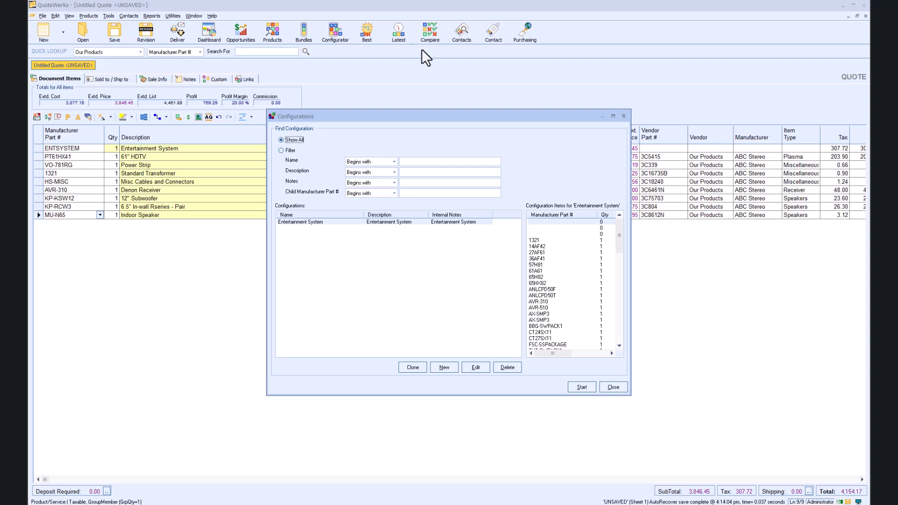
pyautogui.click(443, 368)
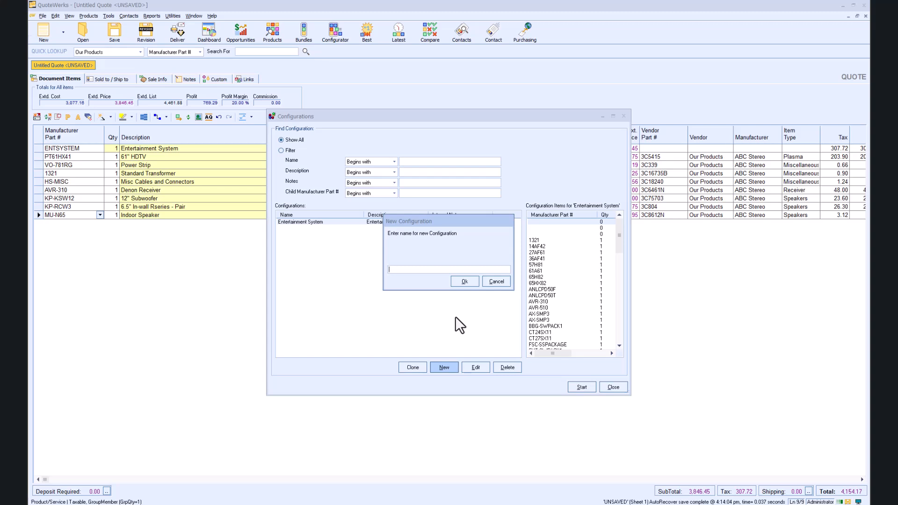
pyautogui.write('Demo Configuration')
pyautogui.click(468, 282)
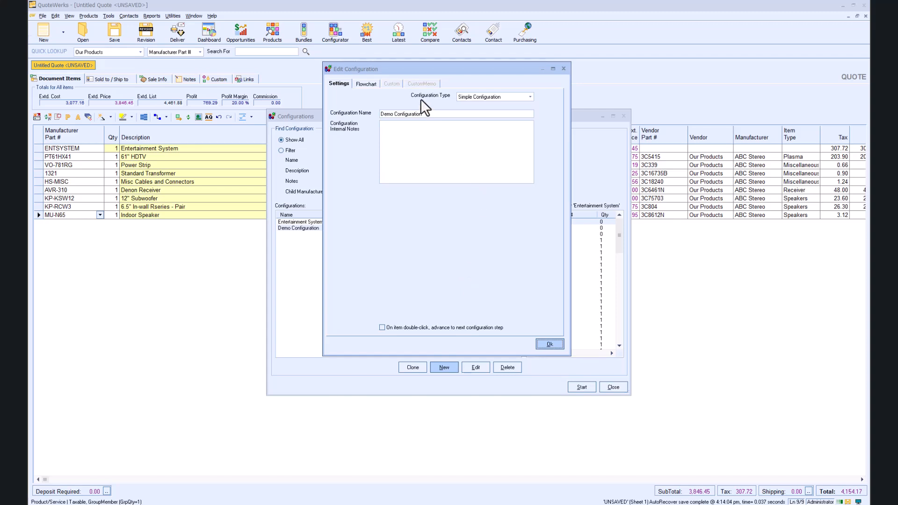
pyautogui.click(530, 98)
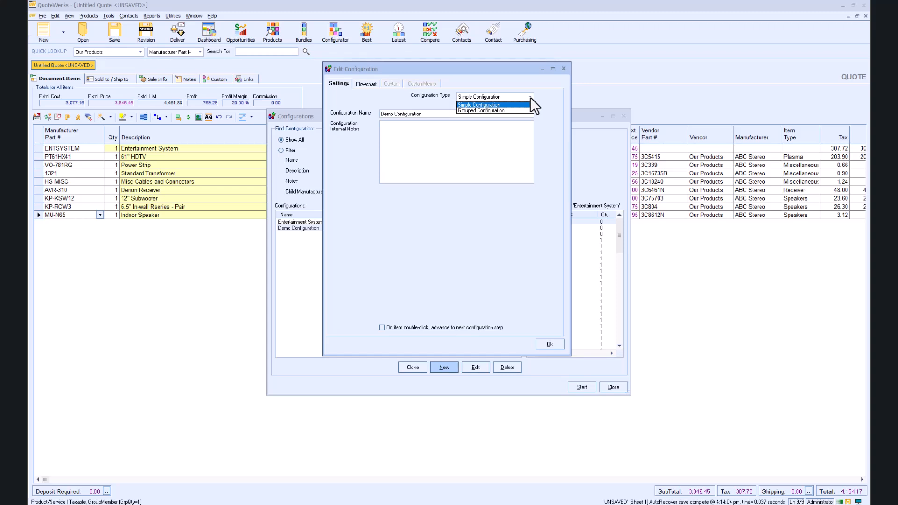
pyautogui.click(507, 108)
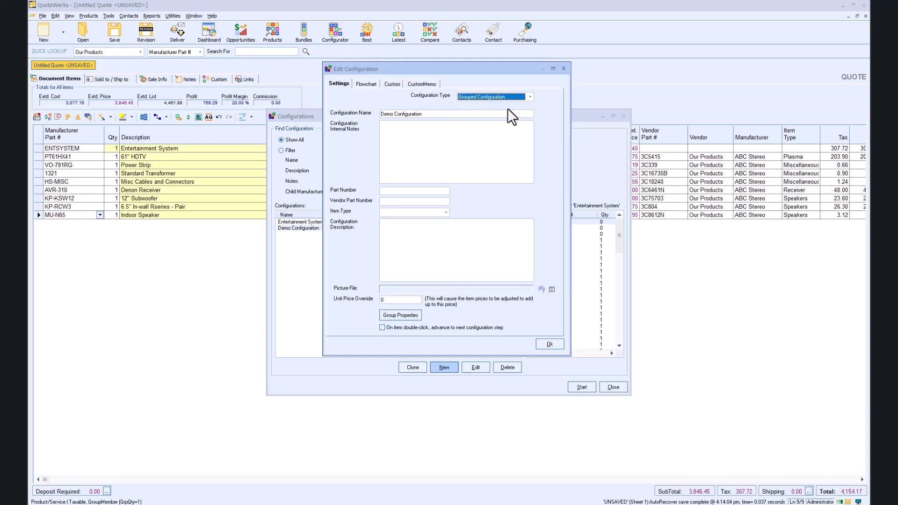
# Enter the internal notes "This is a simple entertainment system" and the part number DEMOENTSYS for the new configuration.
pyautogui.click(467, 148)
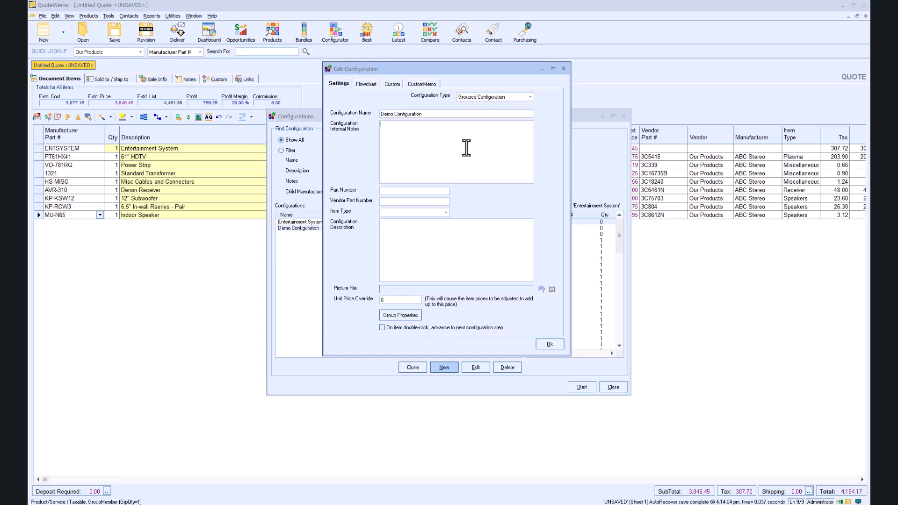
pyautogui.write('This is a simple entertainmne')
pyautogui.press('BackSpace')
pyautogui.press('BackSpace')
pyautogui.write('ent system')
pyautogui.write('DEMOEN')
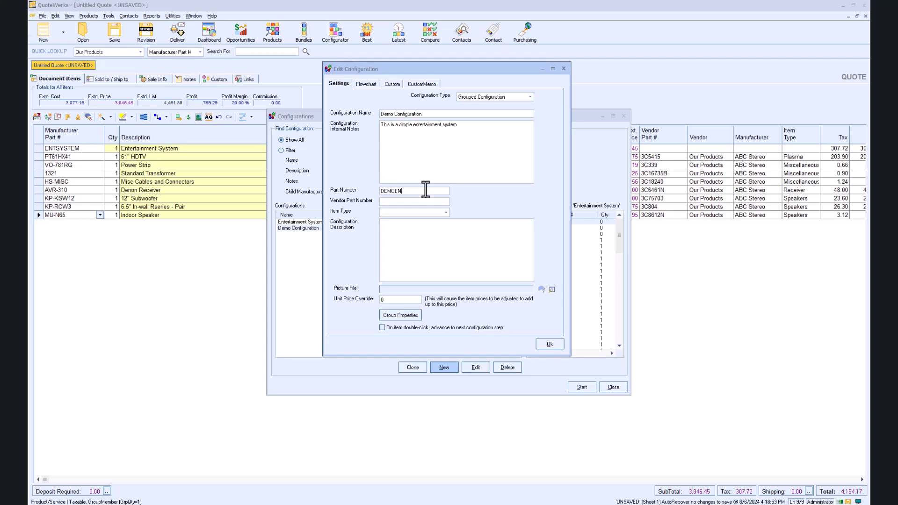
pyautogui.write('TSYS')
# Set the item type to Product and enter the configuration description "Simple Entertainment System".
pyautogui.click(446, 212)
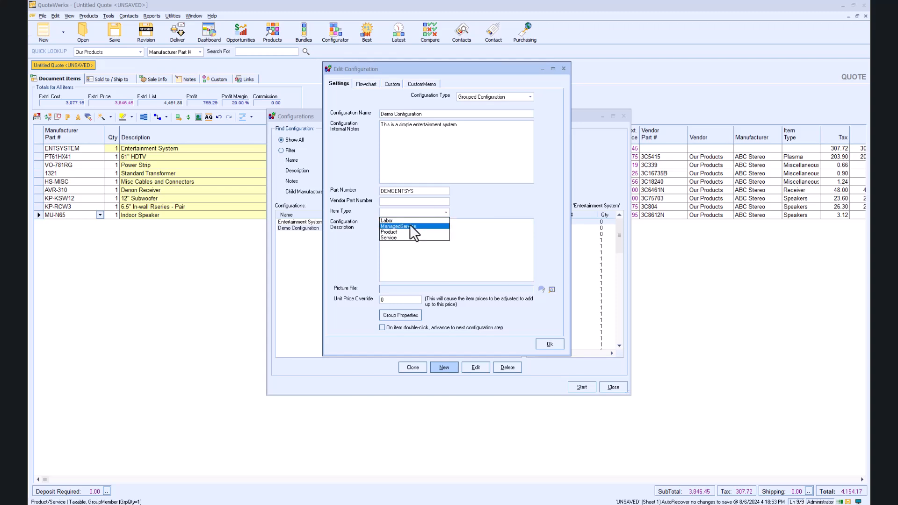
pyautogui.click(401, 232)
pyautogui.click(401, 230)
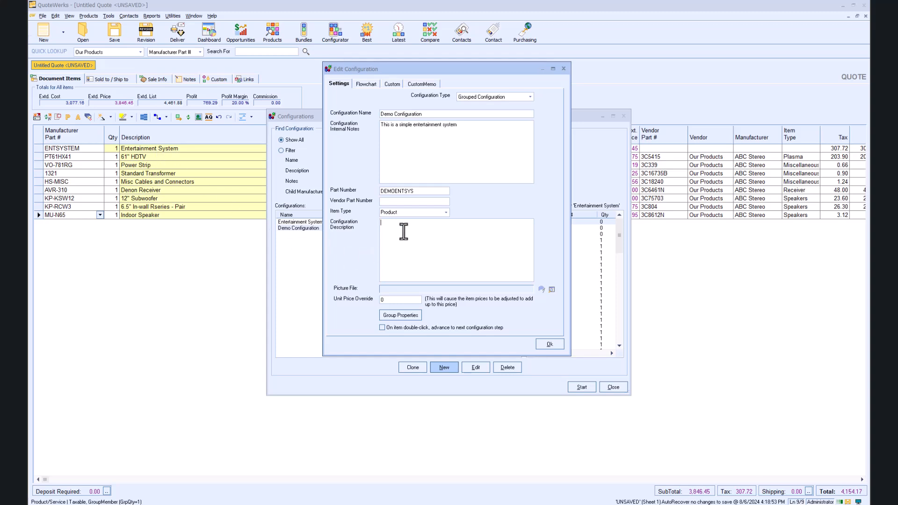
pyautogui.write('imple Entertainment System')
pyautogui.click(403, 317)
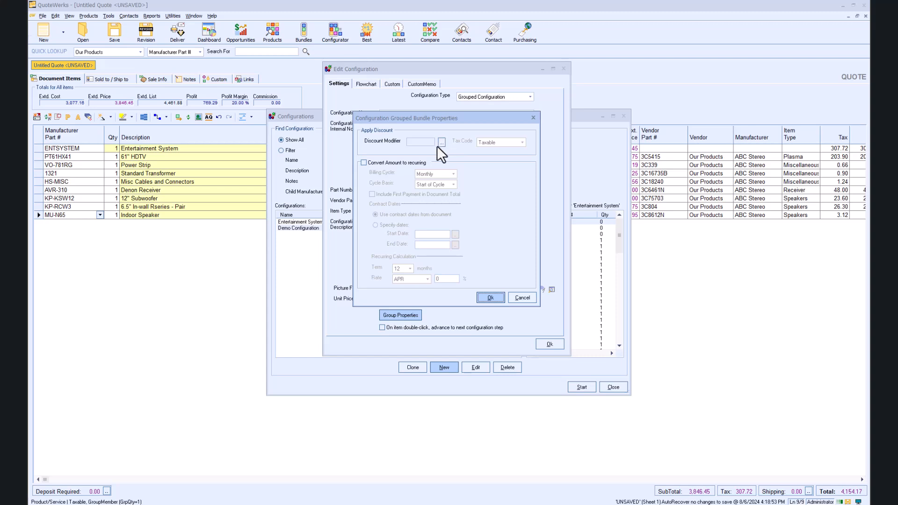
pyautogui.click(363, 163)
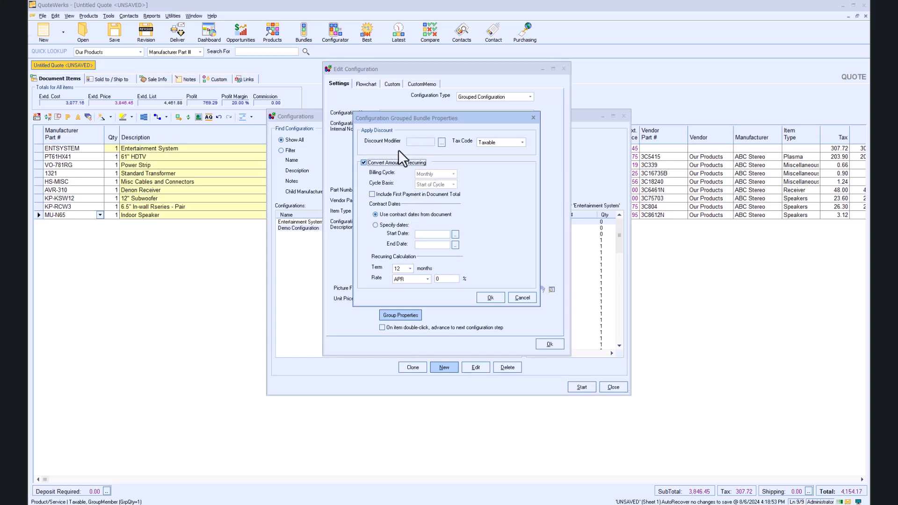
pyautogui.click(365, 163)
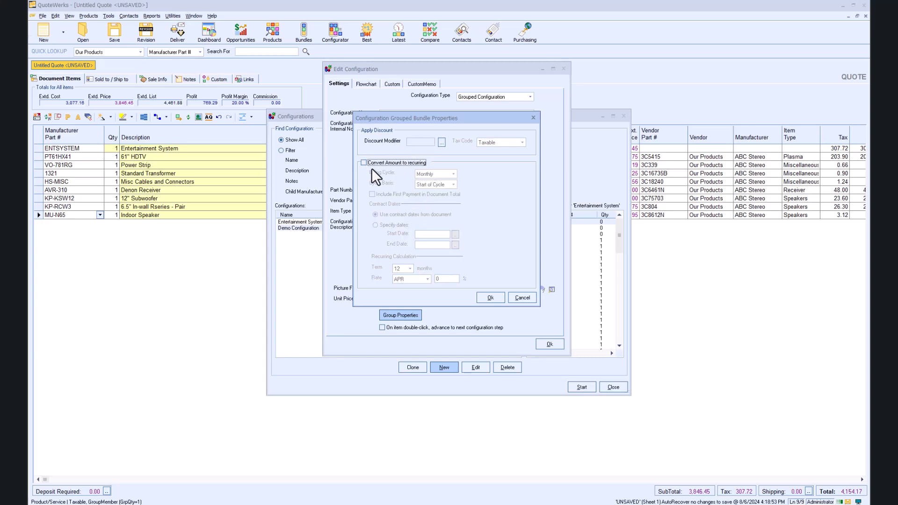
pyautogui.click(517, 297)
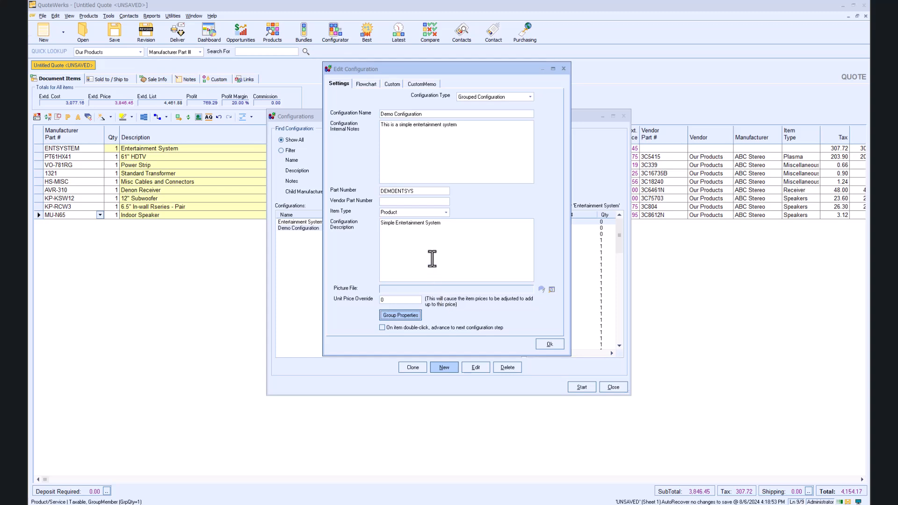
# Create a selection container named TVs in the flowchart of the demo configuration.
pyautogui.click(367, 84)
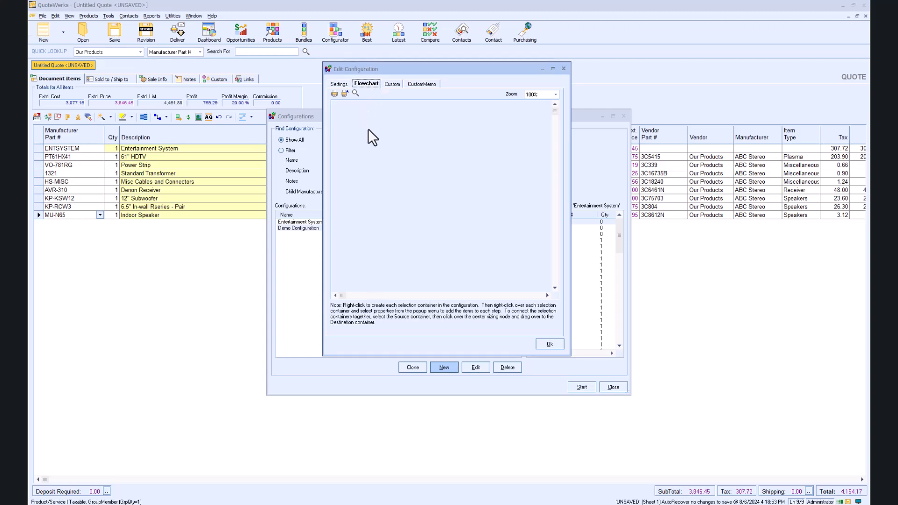
pyautogui.rightClick(381, 130)
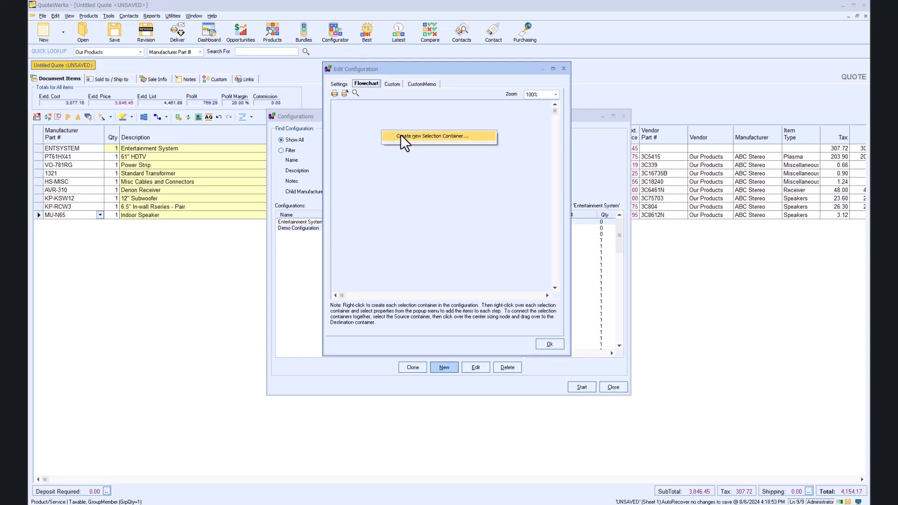
pyautogui.click(400, 136)
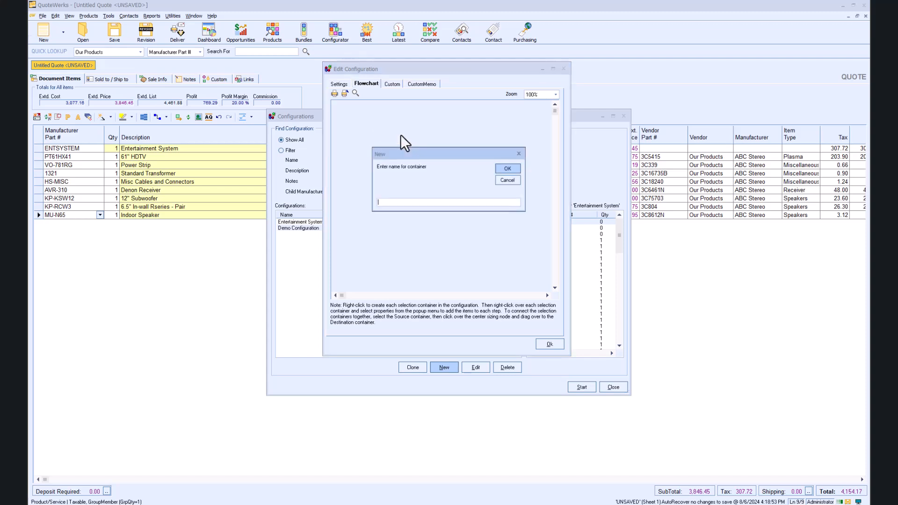
pyautogui.write('TVs')
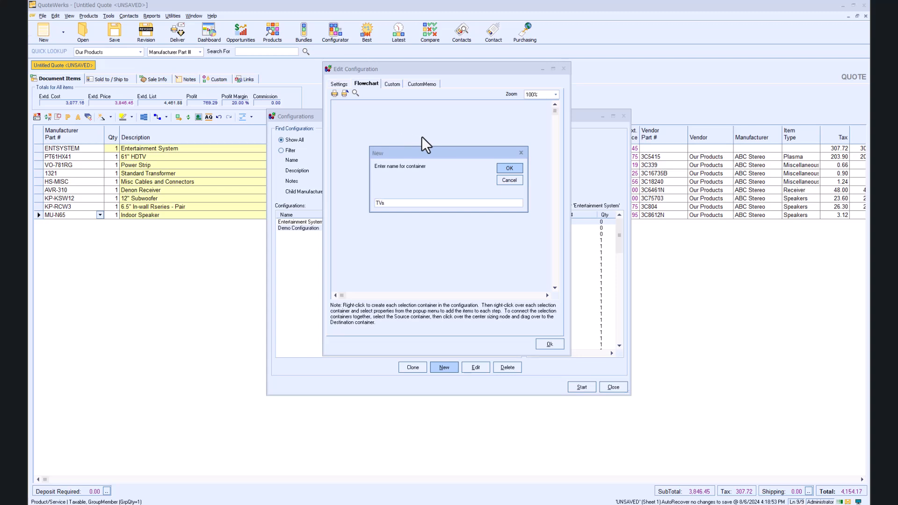
pyautogui.click(509, 169)
pyautogui.click(408, 148)
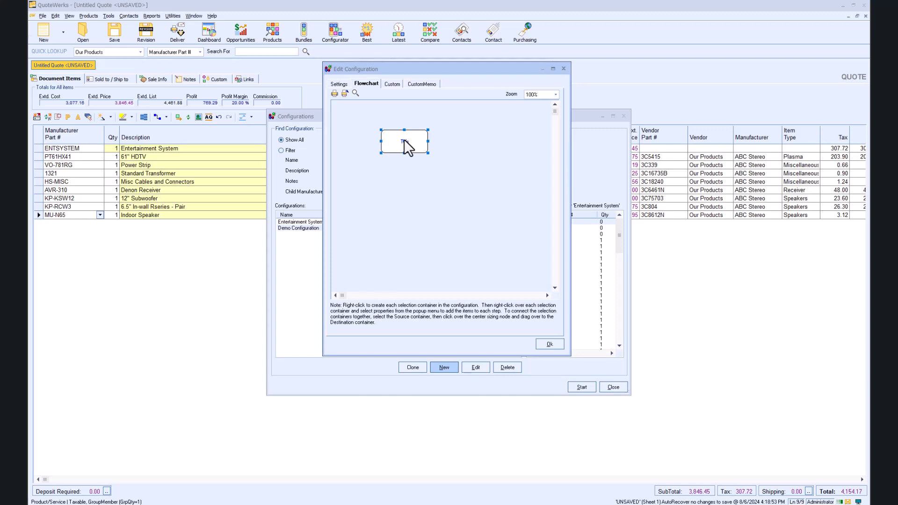
# Give the TVs container the config prompt "Please select a TV" and set its minimum required selections to 1.
pyautogui.doubleClick(404, 140)
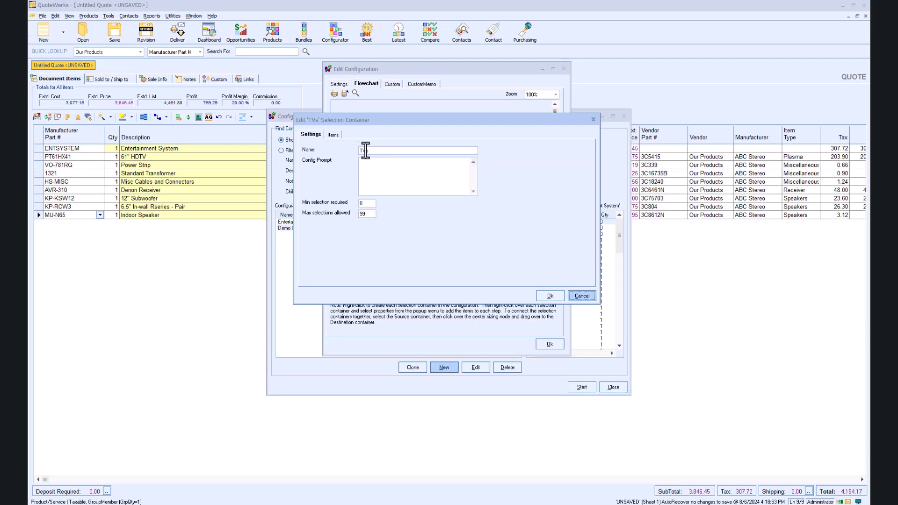
pyautogui.click(386, 168)
pyautogui.write('Please select TV')
pyautogui.press('Tab')
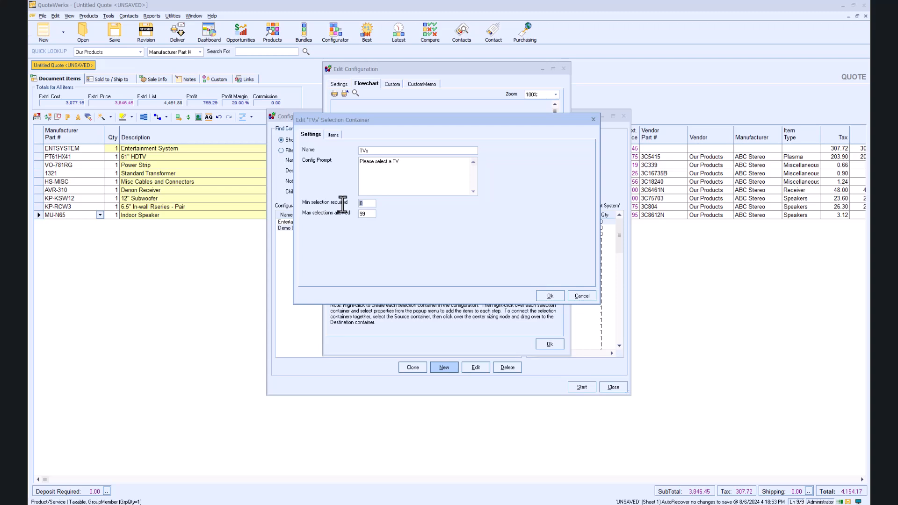
pyautogui.write('1')
# Start adding items to the TVs container and search the Our Products database for descriptions containing "tv".
pyautogui.click(333, 135)
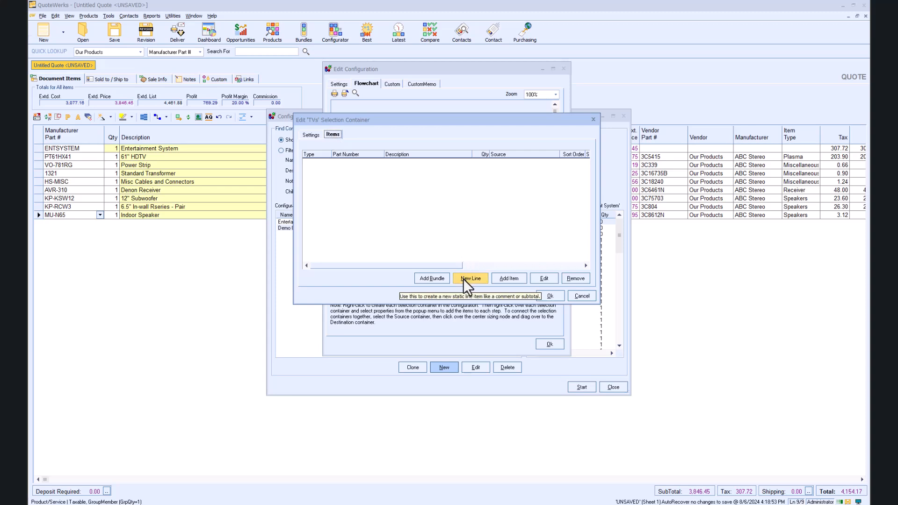
pyautogui.click(509, 278)
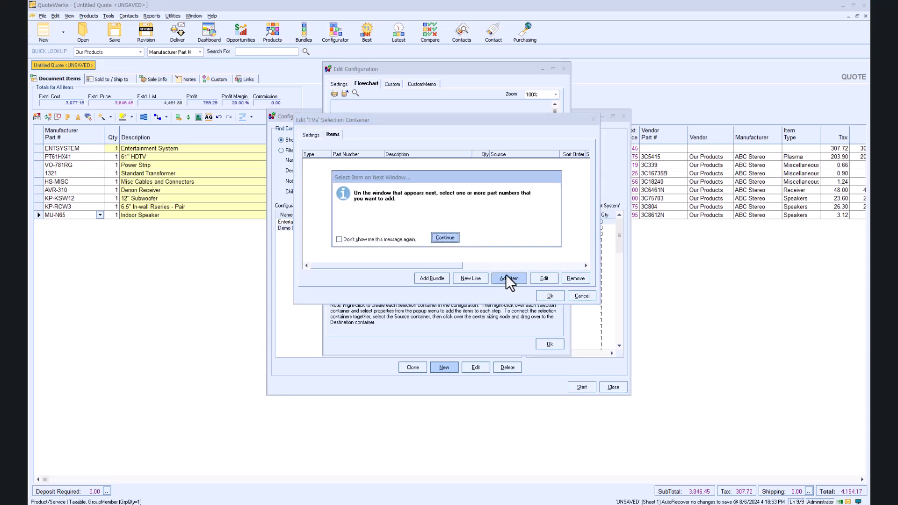
pyautogui.click(442, 239)
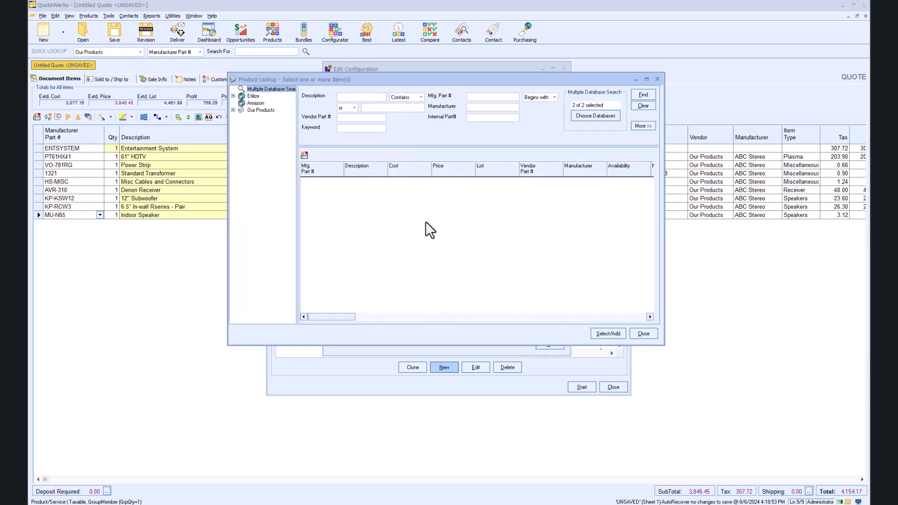
pyautogui.click(246, 109)
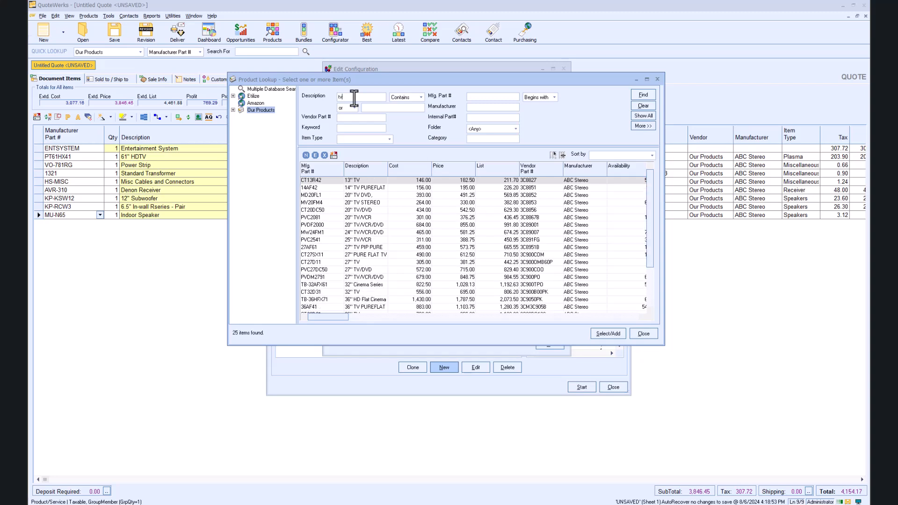
# Select the 27" TV CT27D11, the 53" HDTV TB-53HX71 and the 61" HDTV PT61HX41 together and add them to the container.
pyautogui.scroll(-1, 366, 231)
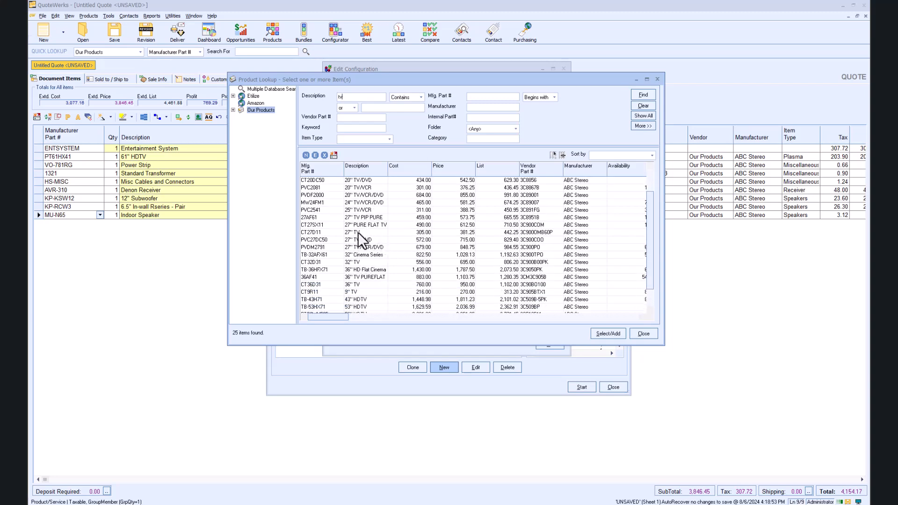
pyautogui.click(357, 230)
pyautogui.scroll(-1, 361, 240)
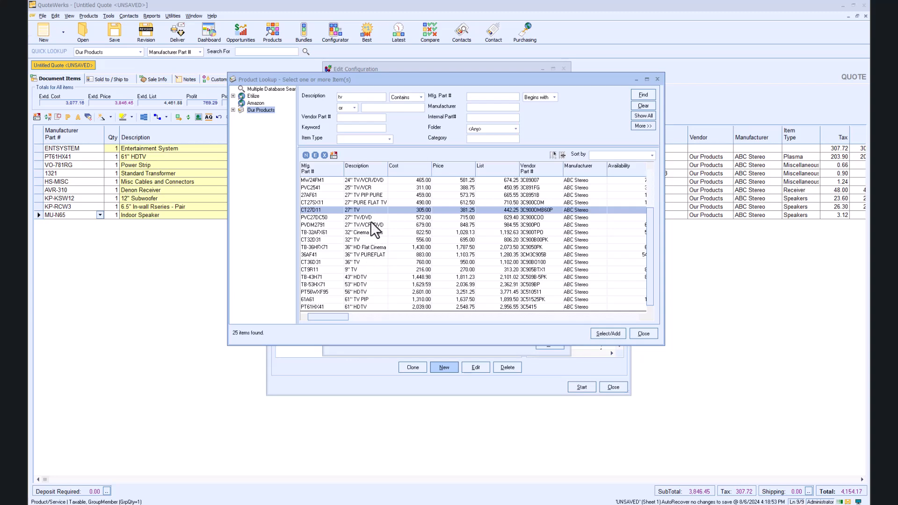
pyautogui.keyDown('ctrl'); pyautogui.click(361, 283); pyautogui.keyUp('ctrl')
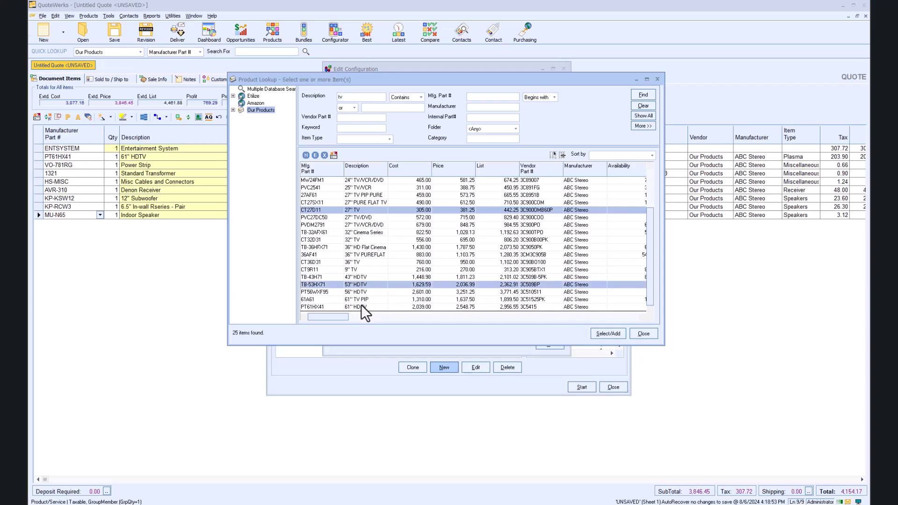
pyautogui.keyDown('ctrl'); pyautogui.click(361, 304); pyautogui.keyUp('ctrl')
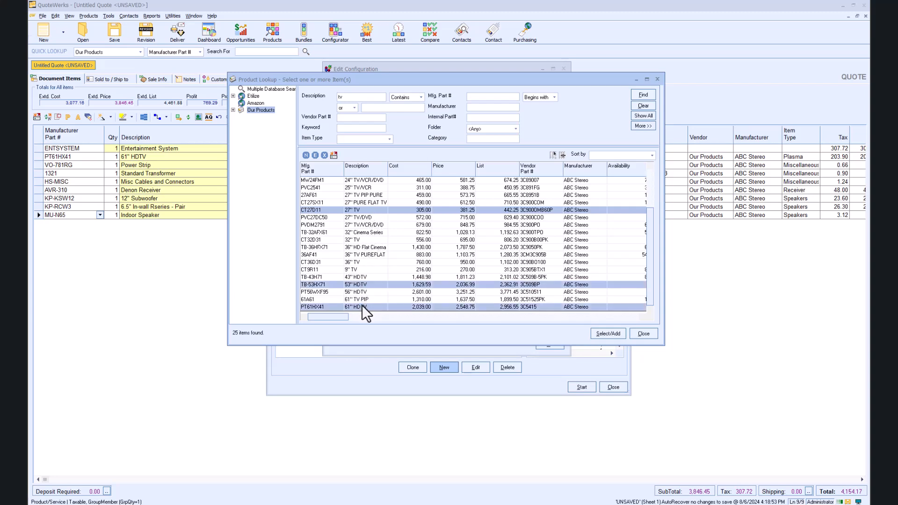
pyautogui.click(607, 333)
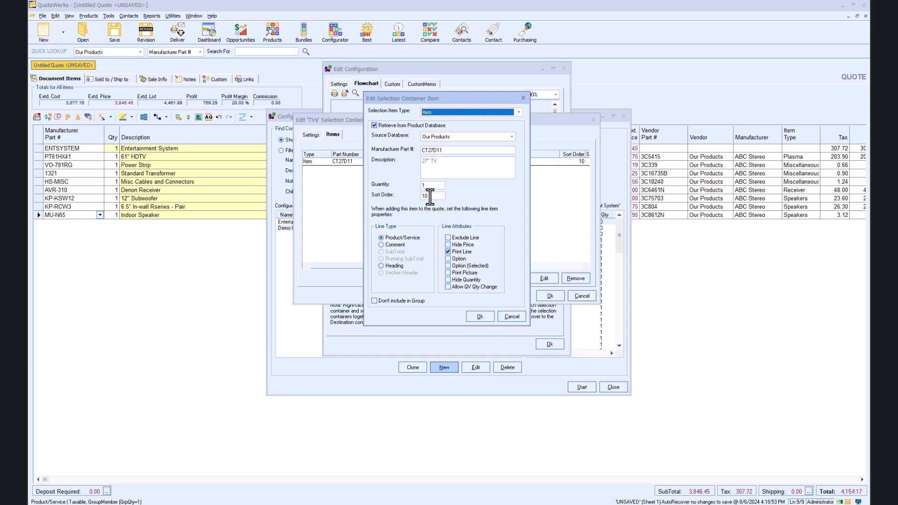
# Accept the default item properties for all three TVs, review the container settings and save the TVs container.
pyautogui.click(477, 319)
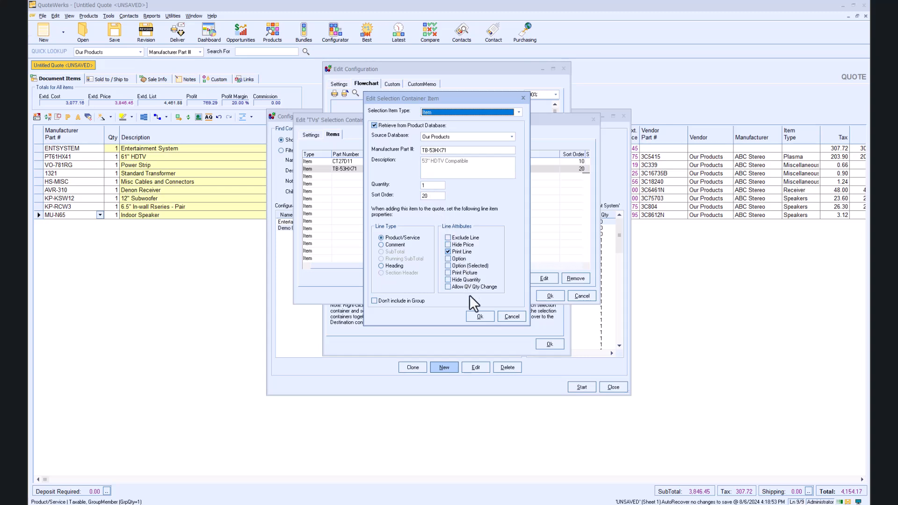
pyautogui.click(475, 317)
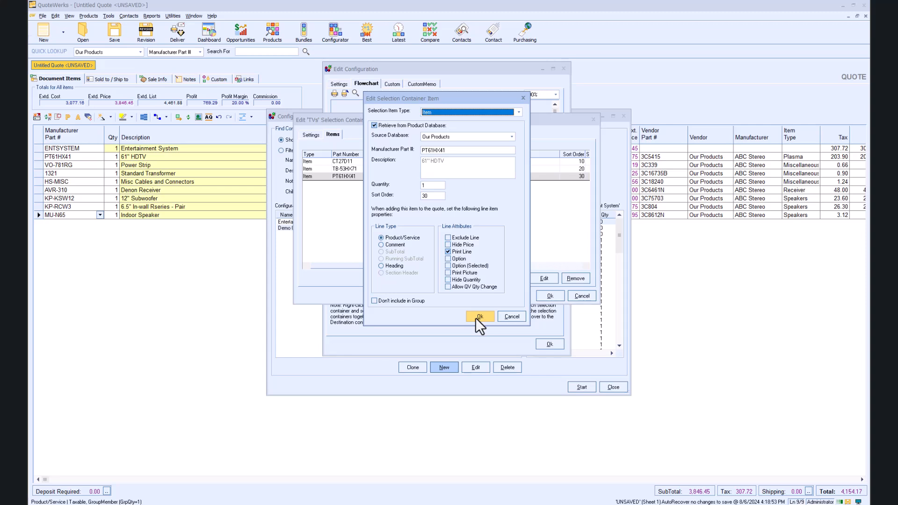
pyautogui.click(475, 317)
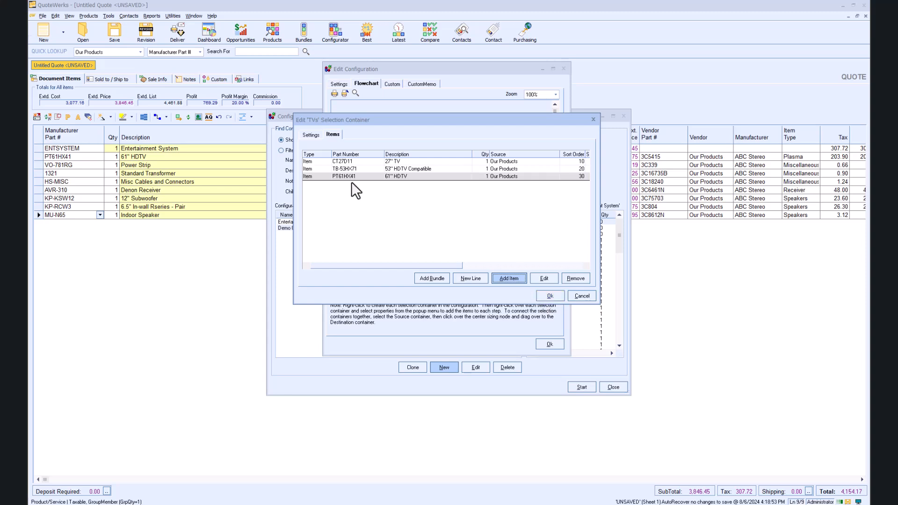
pyautogui.click(311, 136)
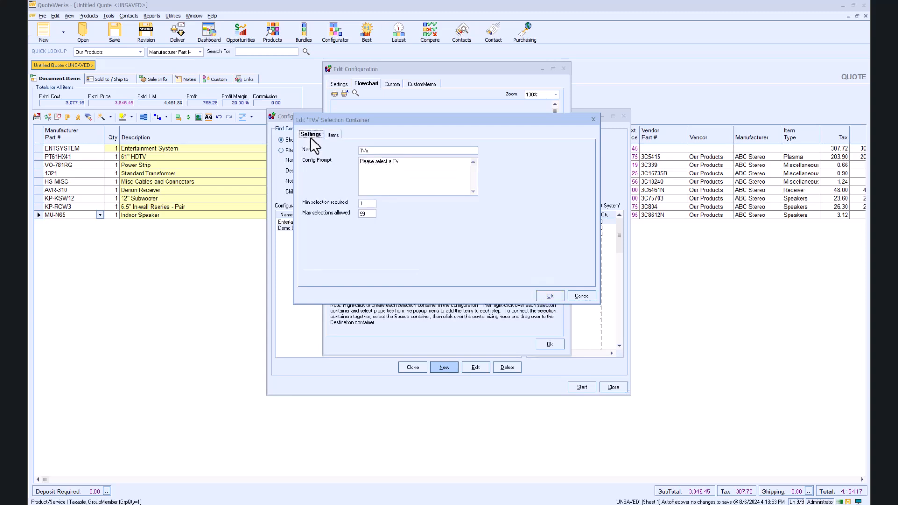
pyautogui.click(549, 296)
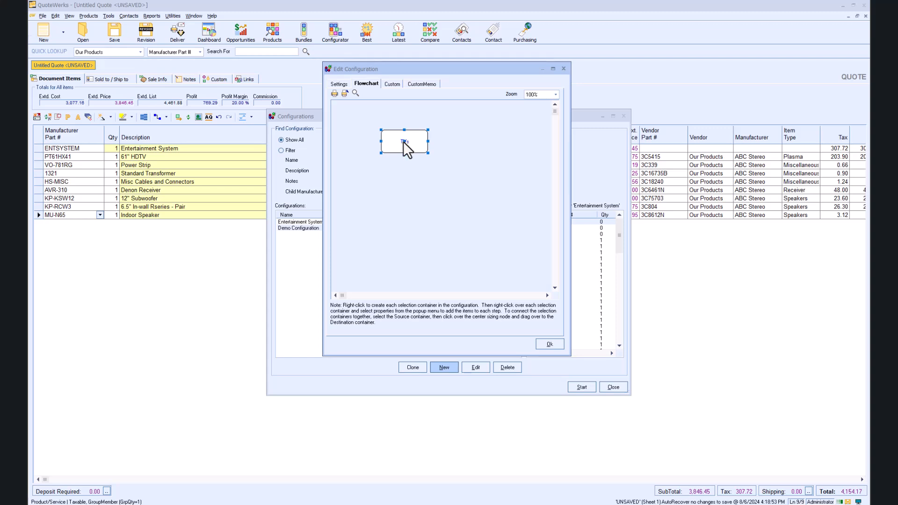
# Create a second selection container named Receivers in an empty area of the flowchart below the TVs container.
pyautogui.rightClick(417, 186)
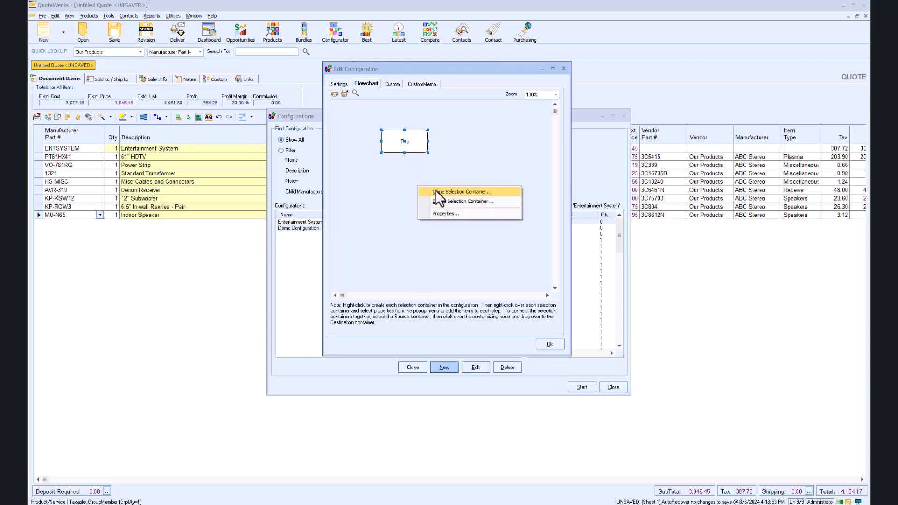
pyautogui.click(403, 176)
pyautogui.rightClick(428, 179)
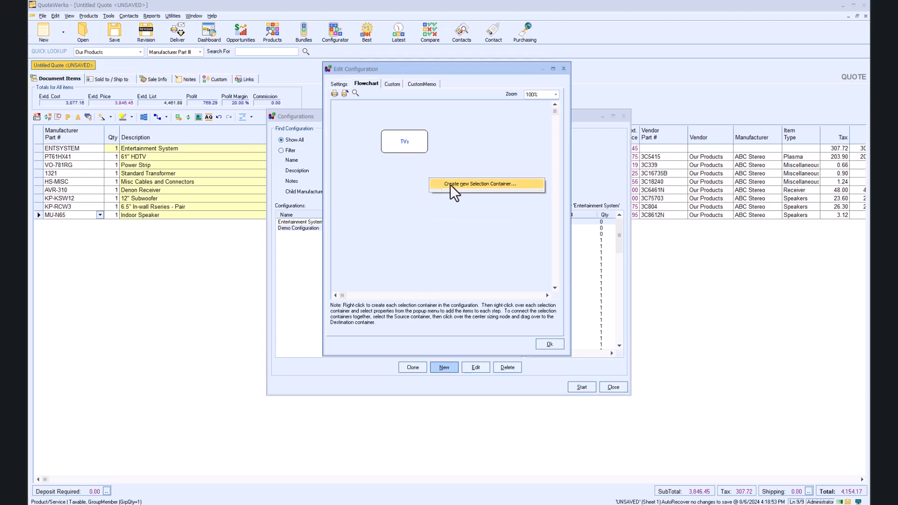
pyautogui.click(450, 184)
pyautogui.write('Receivers')
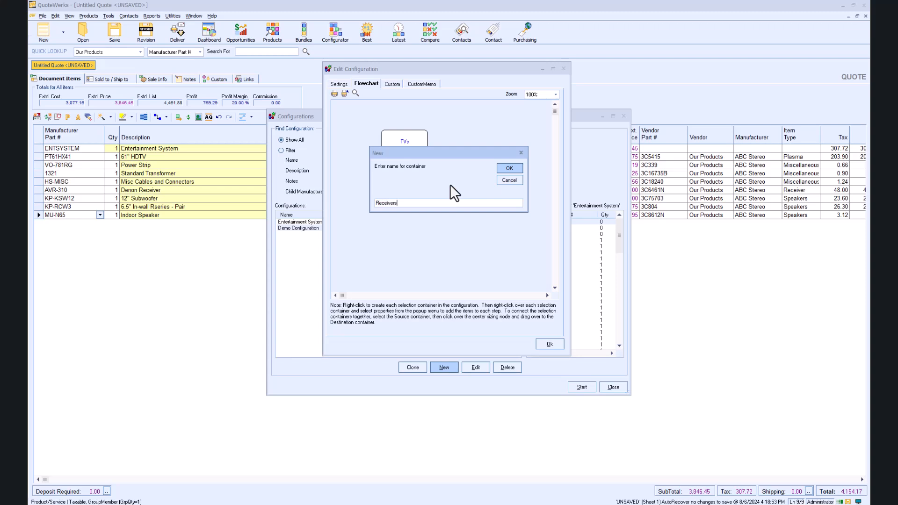
pyautogui.click(509, 169)
# Give the Receivers container the config prompt "Please select receiver" and set its maximum selections allowed to 10.
pyautogui.doubleClick(451, 193)
pyautogui.click(390, 170)
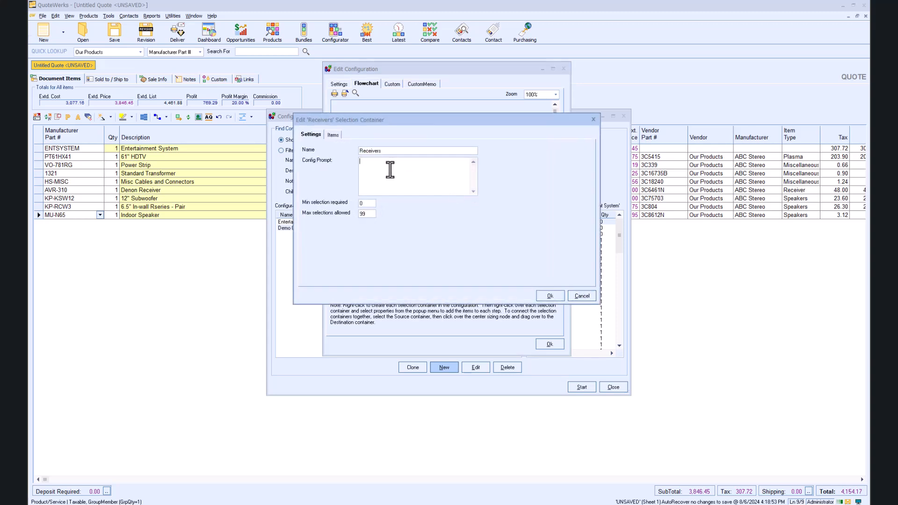
pyautogui.write('Please selec')
pyautogui.write('t receiver')
pyautogui.doubleClick(364, 214)
pyautogui.write('10')
# Start adding items to the Receivers container and search Our Products for descriptions containing "receiver".
pyautogui.click(336, 133)
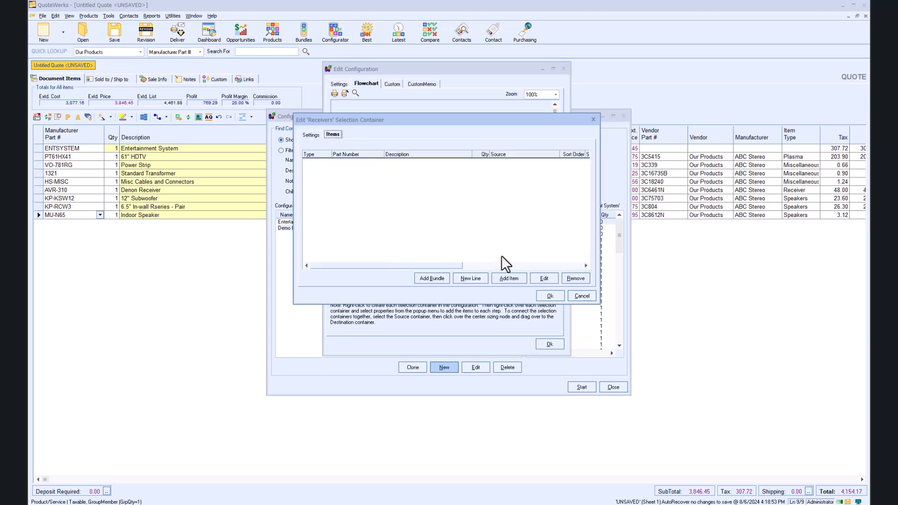
pyautogui.click(508, 279)
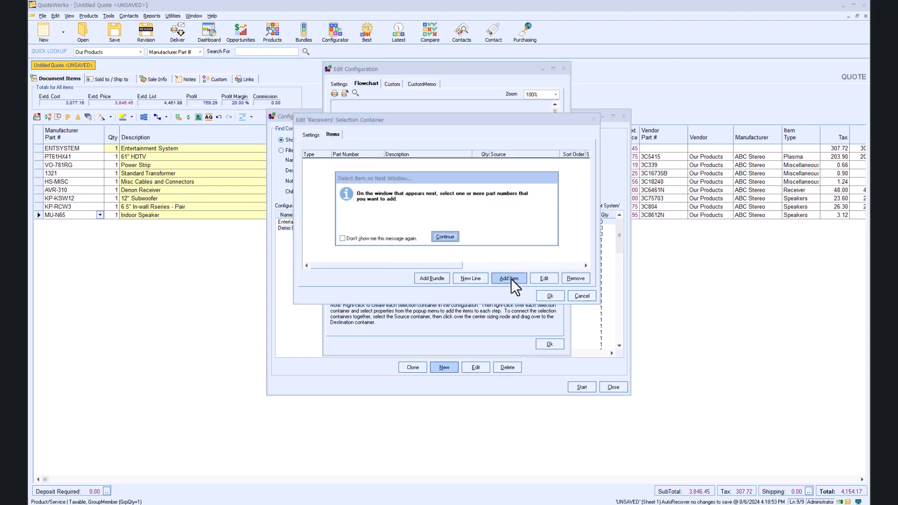
pyautogui.click(449, 239)
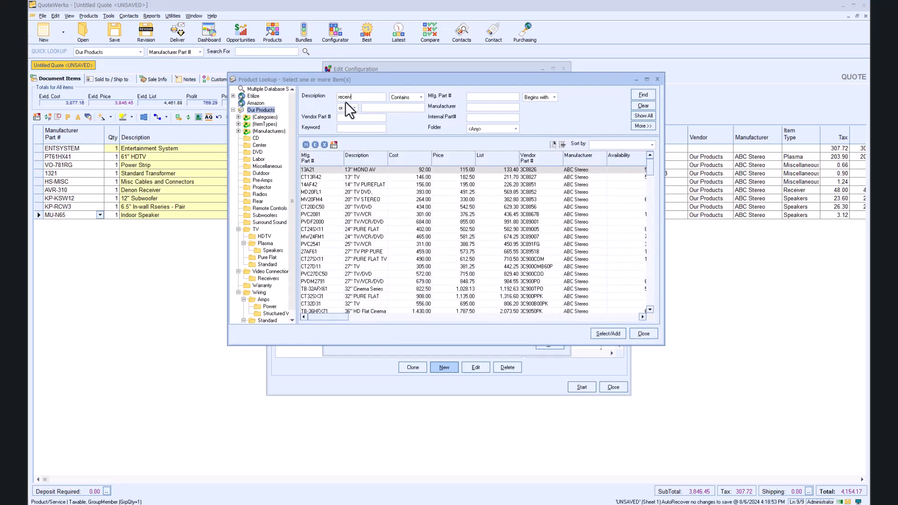
pyautogui.press('Return')
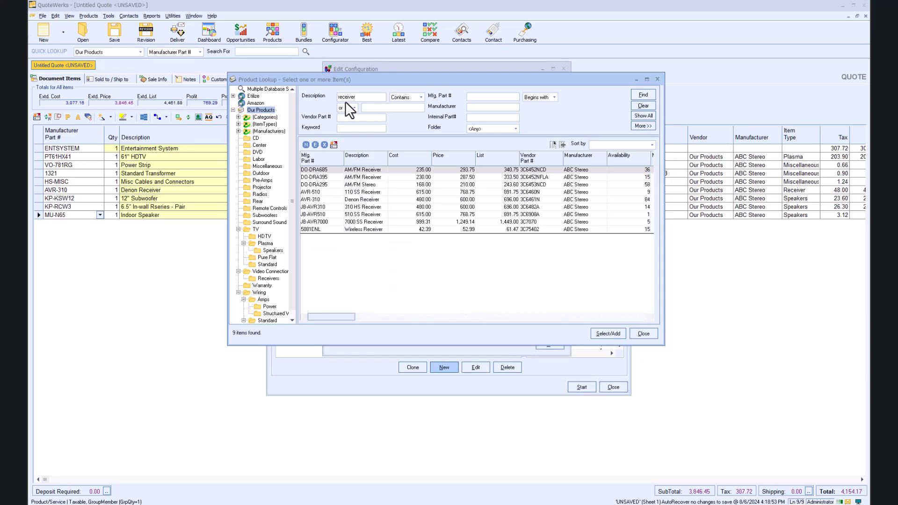
# Add receivers AVR-310, JB-AVR510 and 5881ENL with their default item properties and save the Receivers container.
pyautogui.click(363, 199)
pyautogui.keyDown('ctrl'); pyautogui.click(367, 214); pyautogui.keyUp('ctrl')
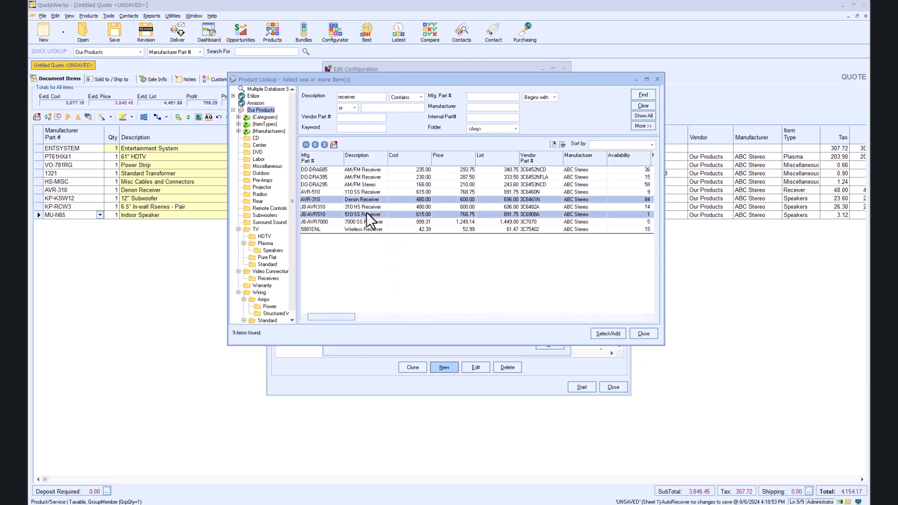
pyautogui.keyDown('ctrl'); pyautogui.click(372, 229); pyautogui.keyUp('ctrl')
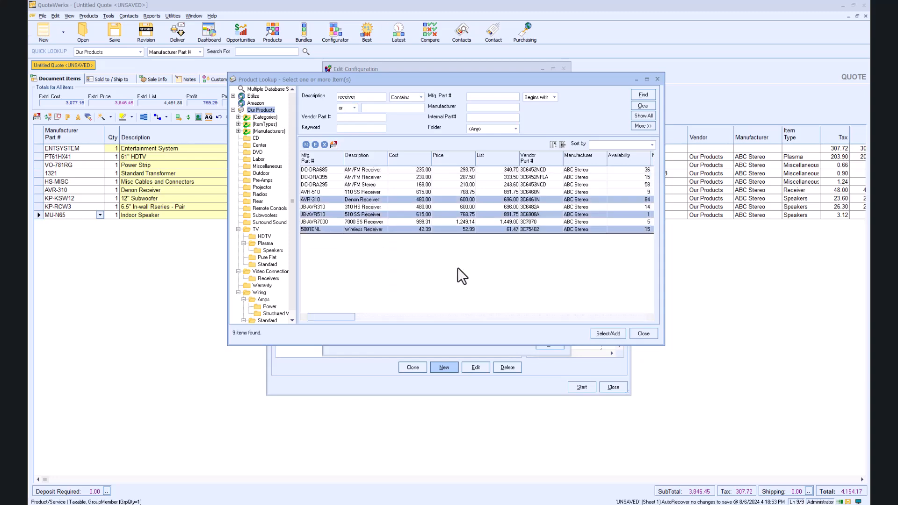
pyautogui.click(606, 333)
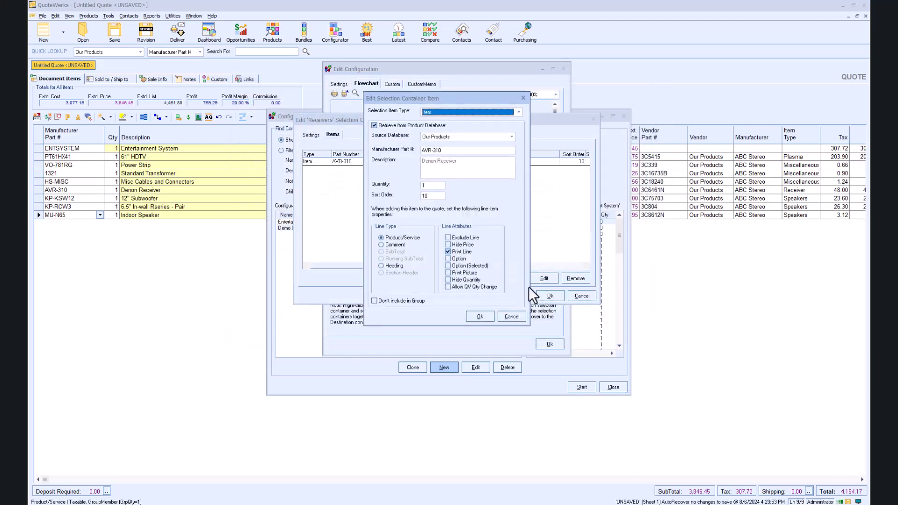
pyautogui.click(488, 318)
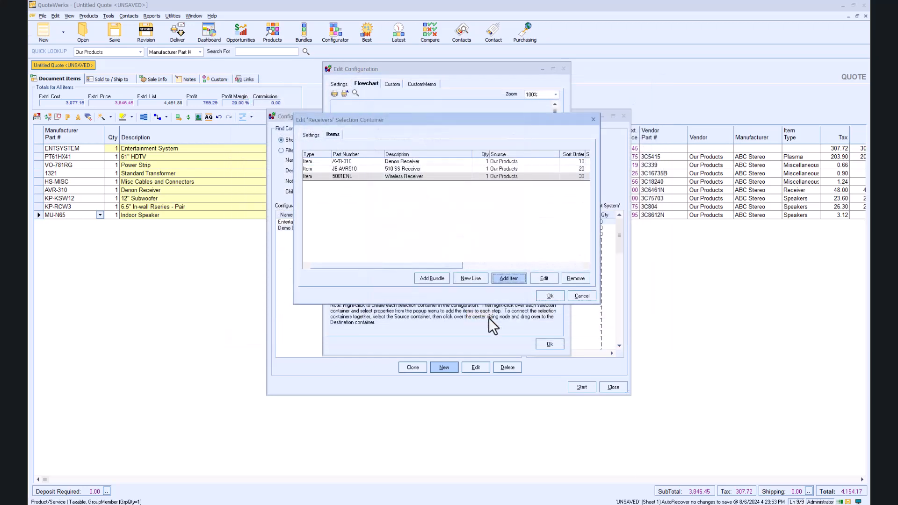
pyautogui.click(551, 297)
# Create a third selection container named Speakers in an empty area of the flowchart.
pyautogui.rightClick(475, 229)
pyautogui.click(481, 223)
pyautogui.rightClick(486, 224)
pyautogui.click(504, 230)
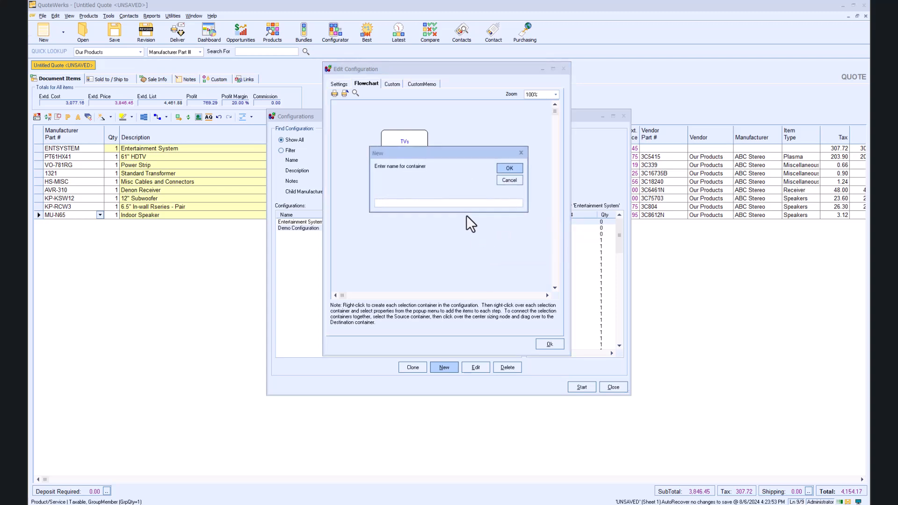
pyautogui.write('Speakers')
pyautogui.press('Return')
# Give the Speakers container the config prompt "Please select speaker options..." and set its maximum selections allowed to 10.
pyautogui.click(382, 179)
pyautogui.write('Ple')
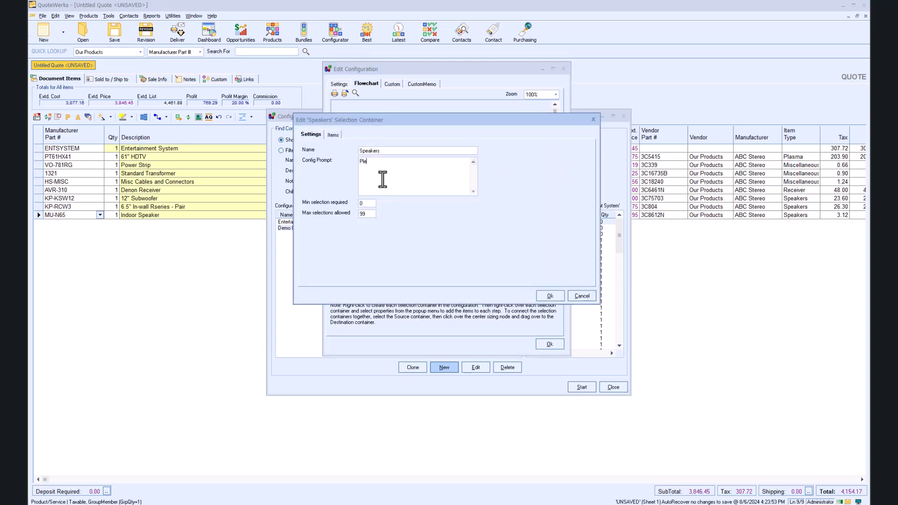
pyautogui.write('ase select speaker options...')
pyautogui.doubleClick(366, 213)
pyautogui.write('10')
# Start adding items to the Speakers container and search the products for "speaker".
pyautogui.click(333, 135)
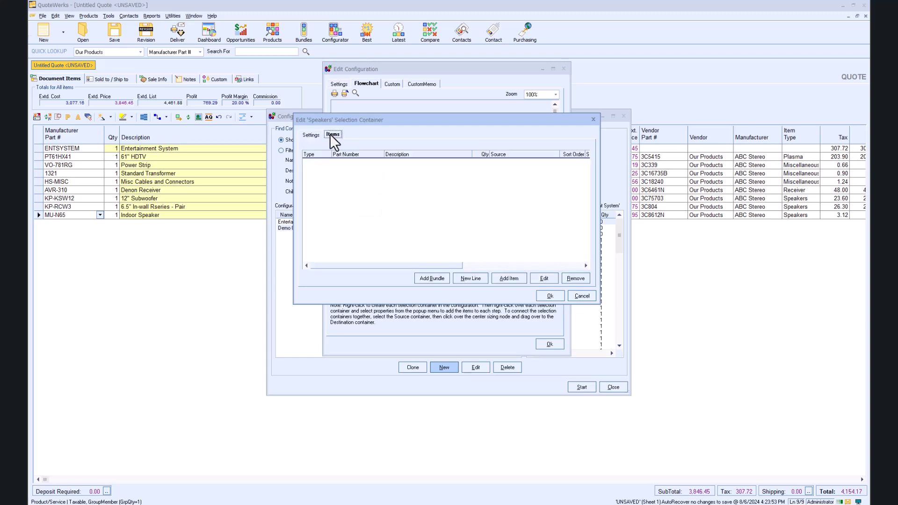
pyautogui.click(509, 279)
pyautogui.click(450, 234)
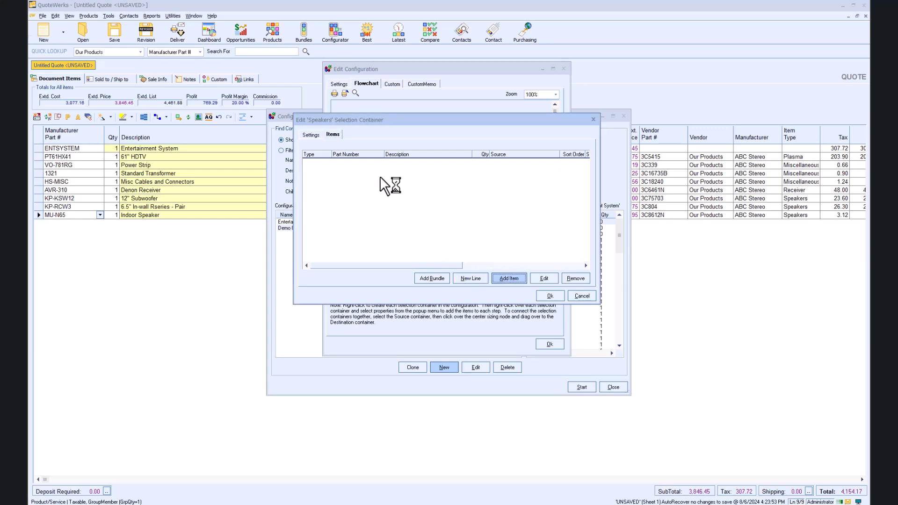
pyautogui.write('speaker')
pyautogui.press('Return')
# Add products LV-40833BWR, JB-NCTR and KP-SA2 with their default item properties and save the Speakers container.
pyautogui.click(369, 184)
pyautogui.keyDown('ctrl'); pyautogui.click(364, 215); pyautogui.keyUp('ctrl')
pyautogui.keyDown('ctrl'); pyautogui.click(364, 251); pyautogui.keyUp('ctrl')
pyautogui.click(606, 333)
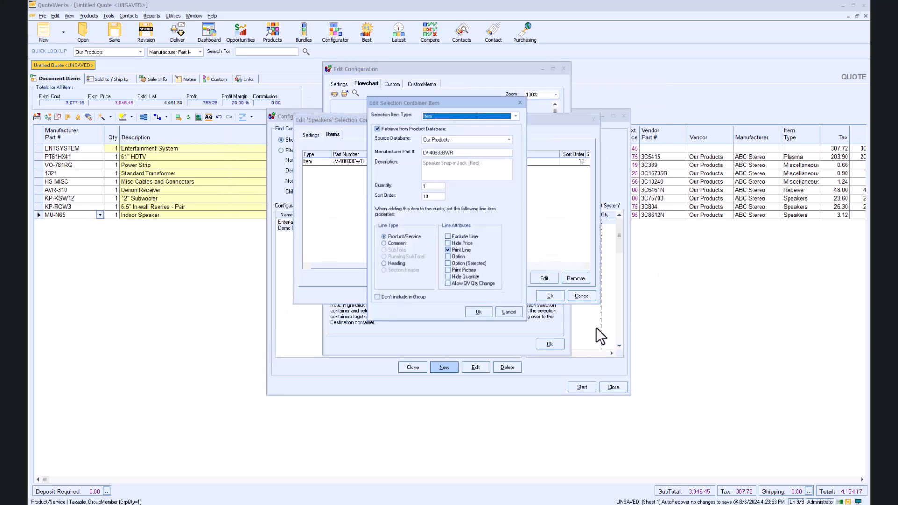
pyautogui.click(550, 296)
pyautogui.click(449, 231)
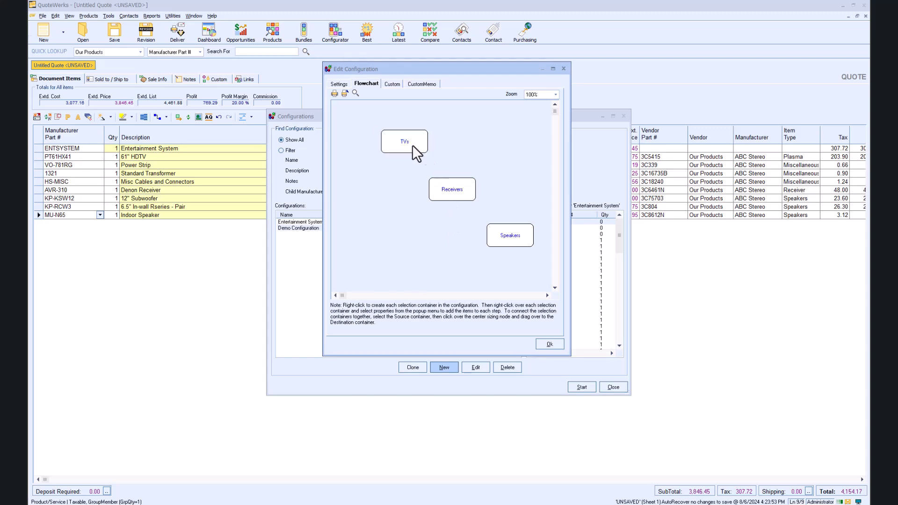
# Connect the TVs container to the Receivers container using the (Default Branch) option.
pyautogui.moveTo(453, 170); pyautogui.dragTo(456, 192)
pyautogui.moveTo(456, 189); pyautogui.dragTo(457, 189)
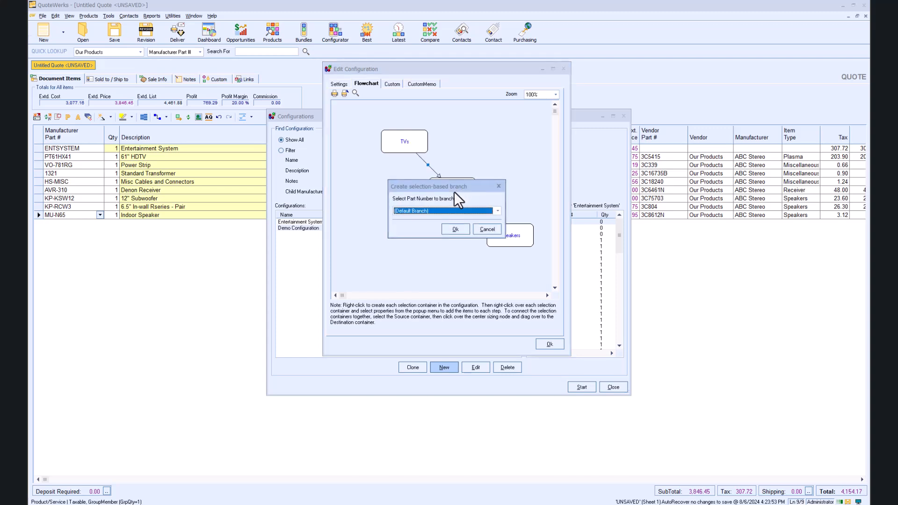
pyautogui.click(497, 211)
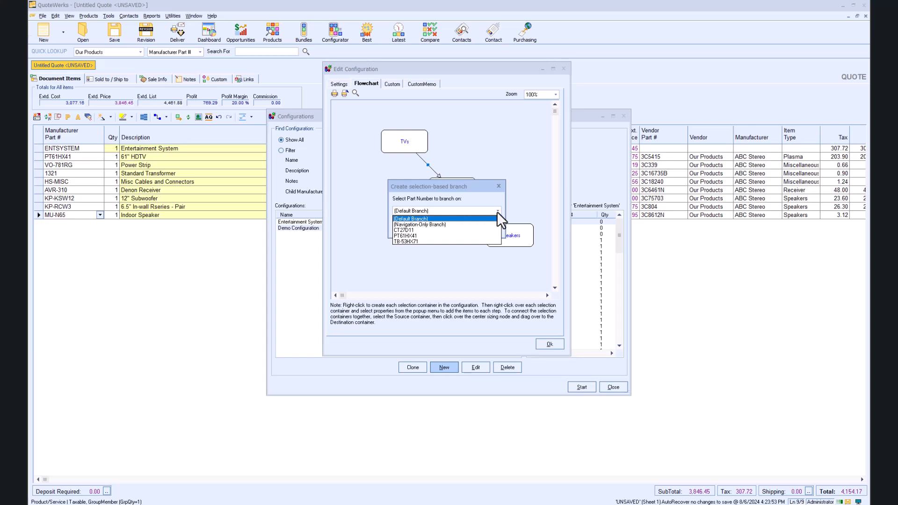
pyautogui.click(464, 217)
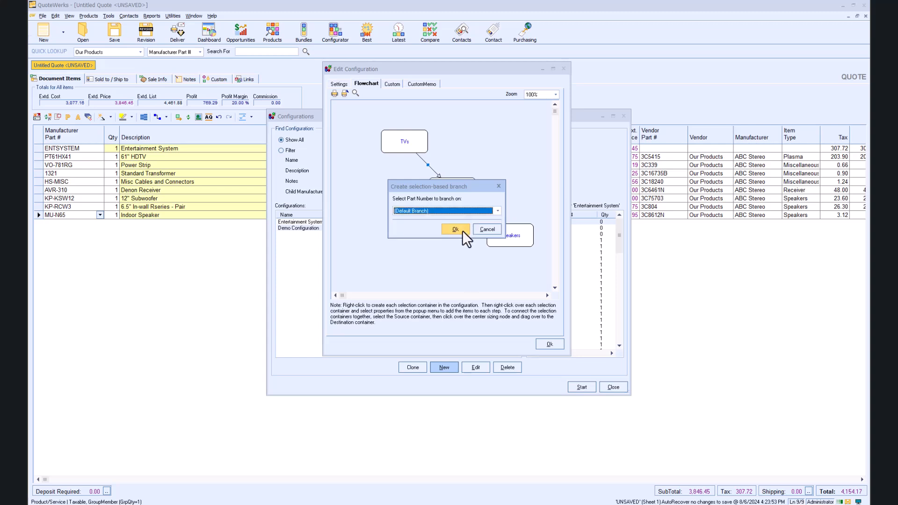
pyautogui.click(462, 230)
# Connect the Receivers container to the Speakers container with a (Default Branch) link and save the configuration.
pyautogui.click(453, 188)
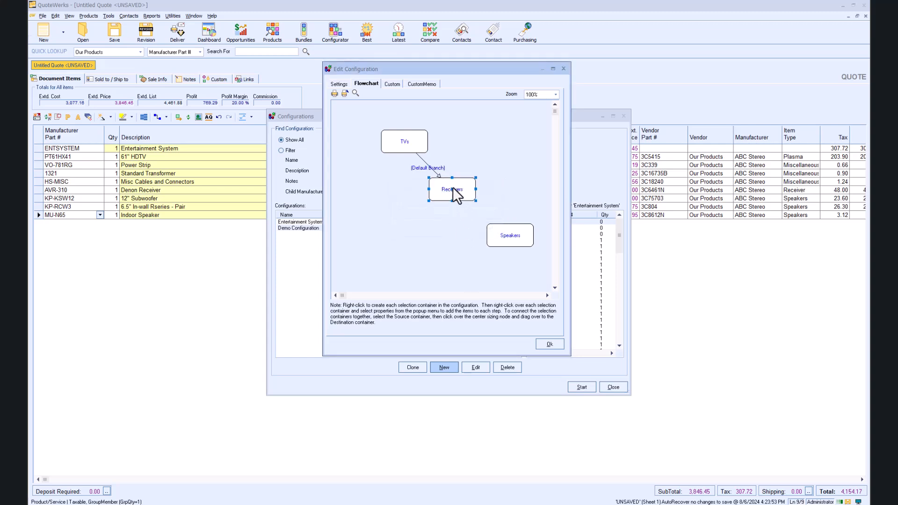
pyautogui.moveTo(452, 189); pyautogui.dragTo(512, 241)
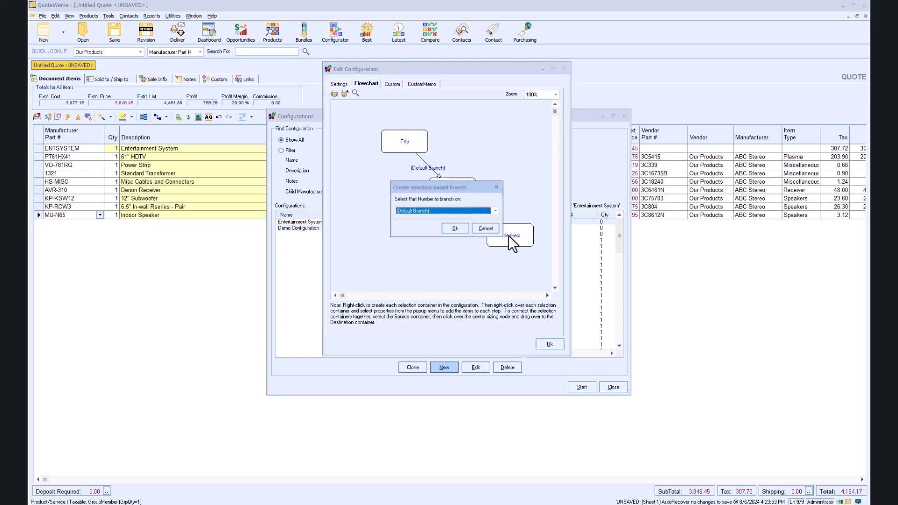
pyautogui.click(456, 228)
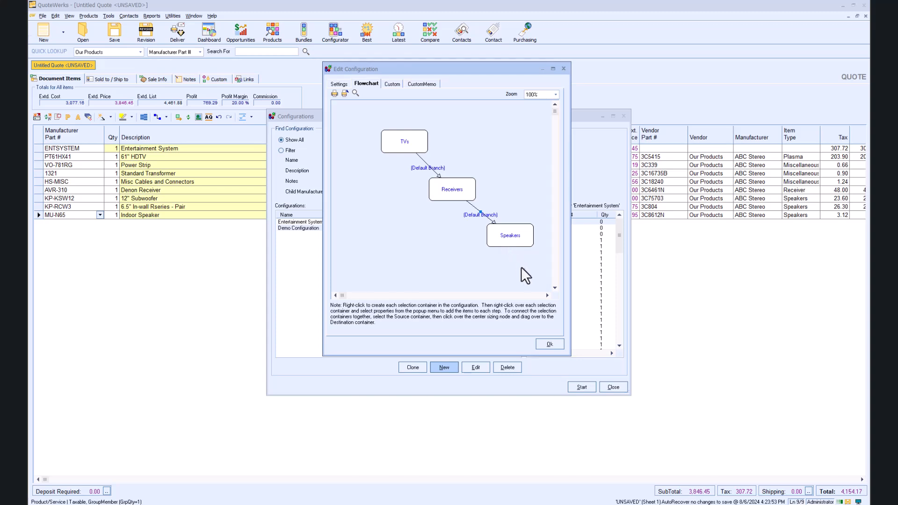
pyautogui.click(541, 342)
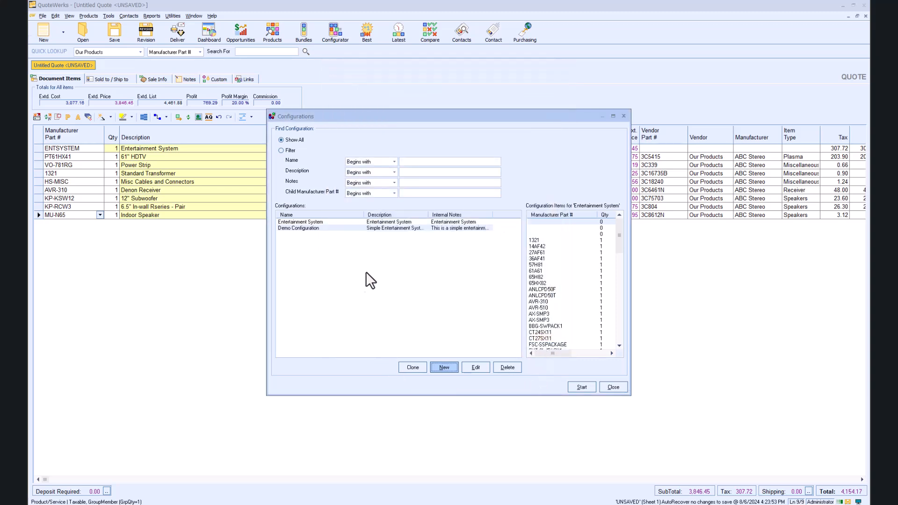
# Run the Demo Configuration and add the 53" HDTV Compatible TB-53HX71 in the TVs step.
pyautogui.click(389, 228)
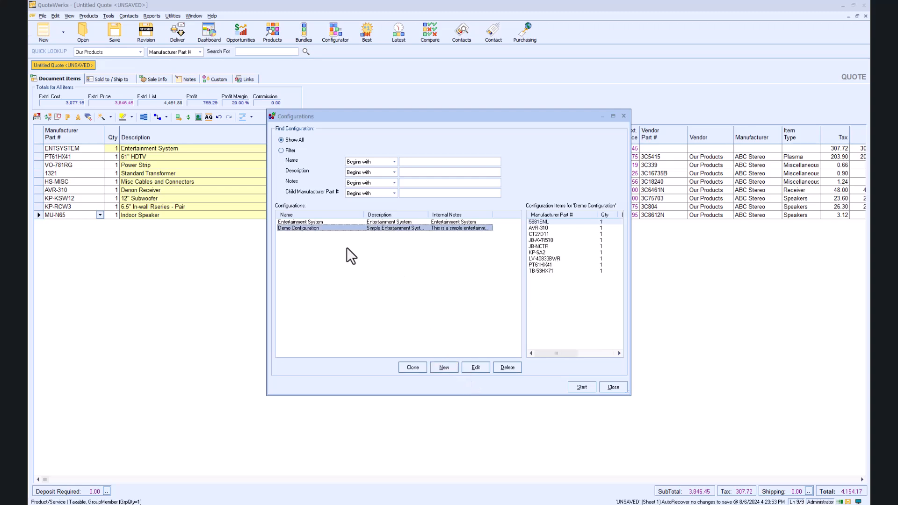
pyautogui.click(581, 388)
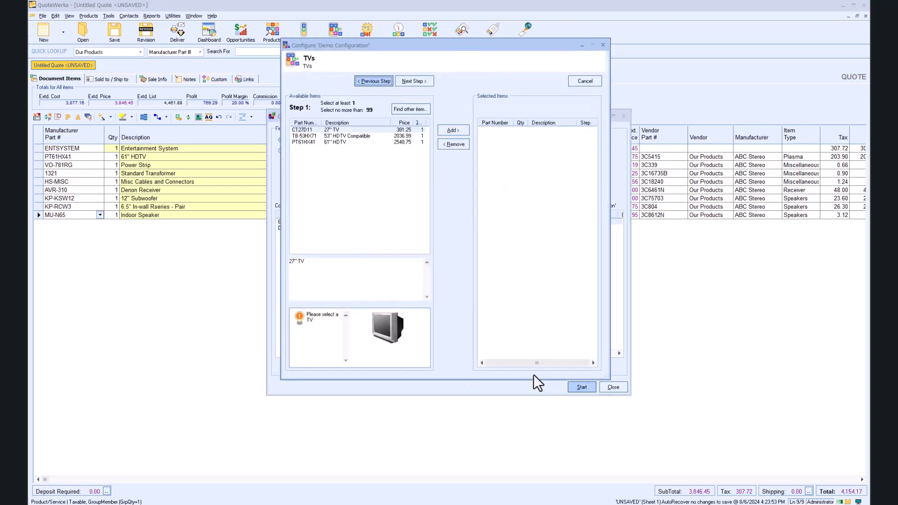
pyautogui.click(395, 136)
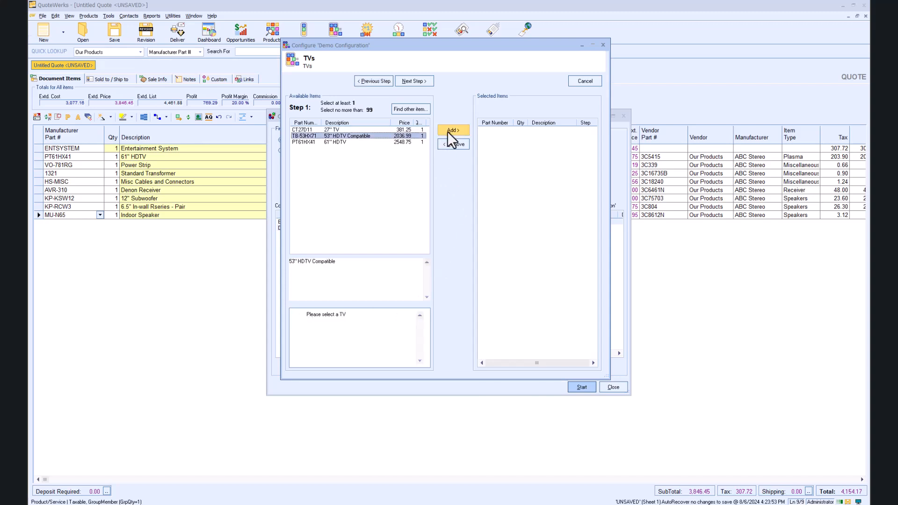
pyautogui.click(447, 131)
pyautogui.click(414, 81)
# Add receiver JB-AVR510 and center speaker JB-NCTR in their respective steps and proceed to the finish page.
pyautogui.click(379, 135)
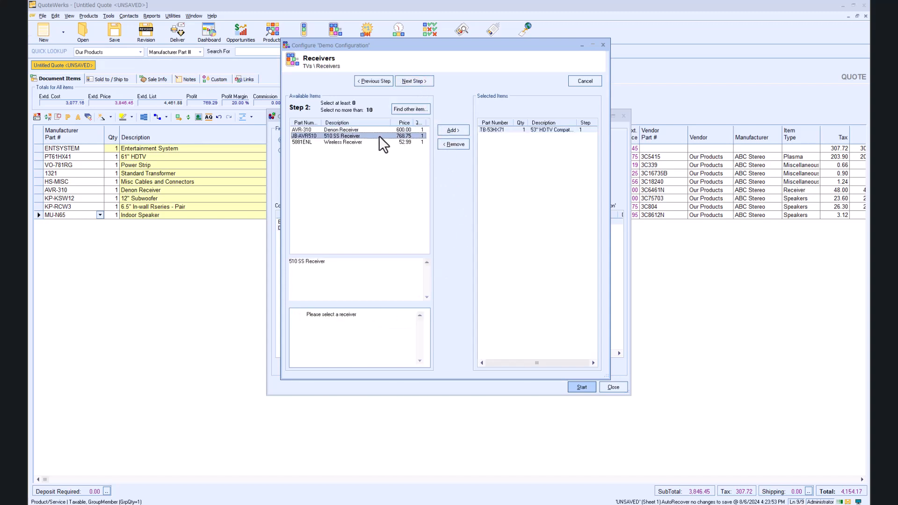
pyautogui.click(445, 131)
pyautogui.click(411, 80)
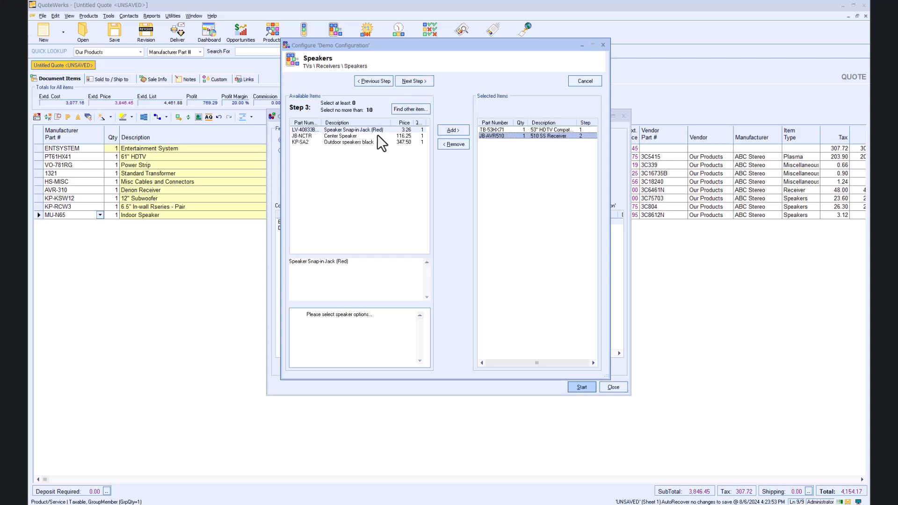
pyautogui.click(401, 136)
pyautogui.click(448, 132)
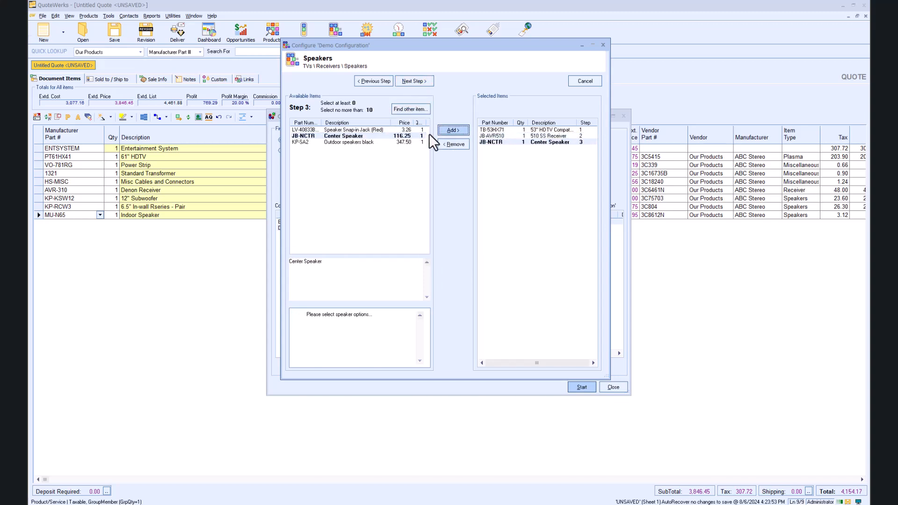
pyautogui.click(413, 82)
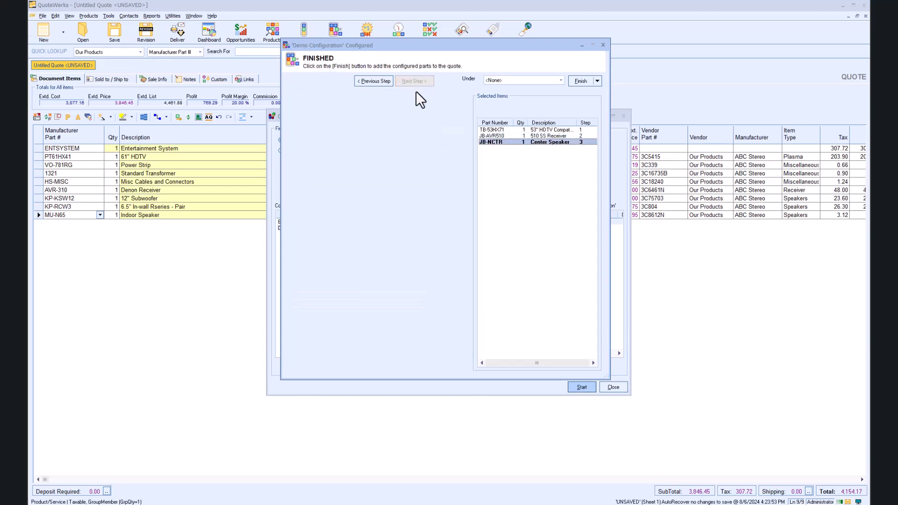
# Create a new section header named New Office and finish by adding the configured items to the quote under it.
pyautogui.click(555, 81)
pyautogui.click(538, 91)
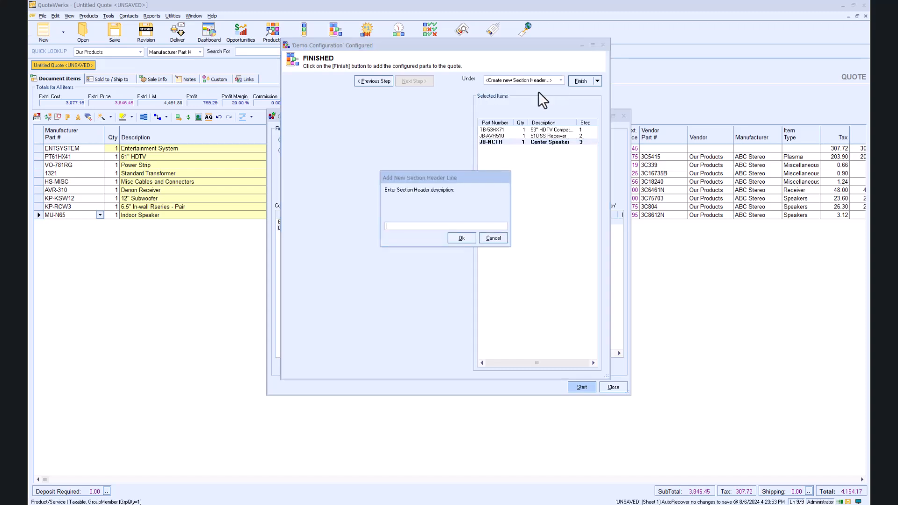
pyautogui.write('New Office')
pyautogui.press('Return')
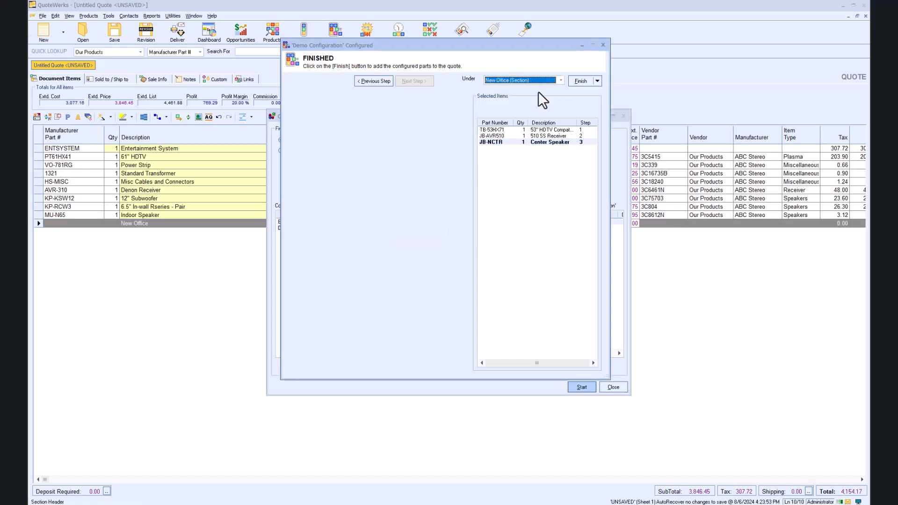
pyautogui.click(583, 82)
pyautogui.click(512, 167)
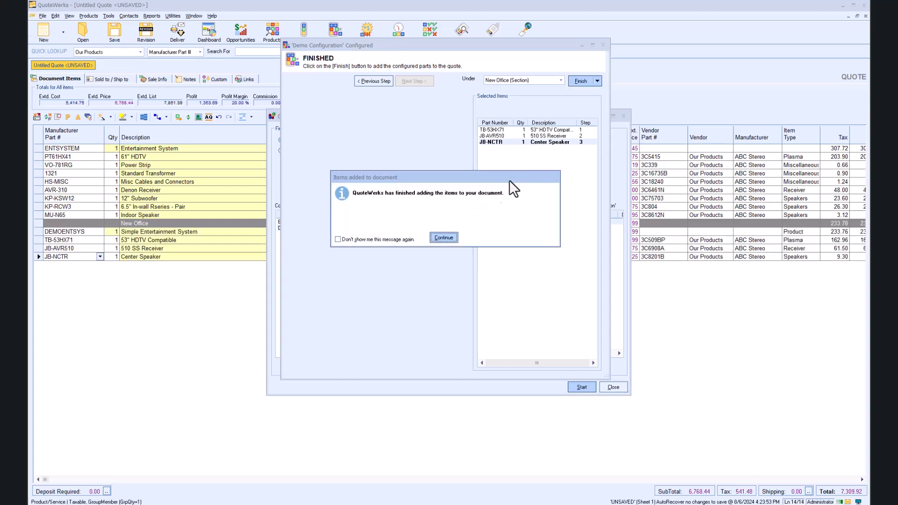
pyautogui.click(443, 237)
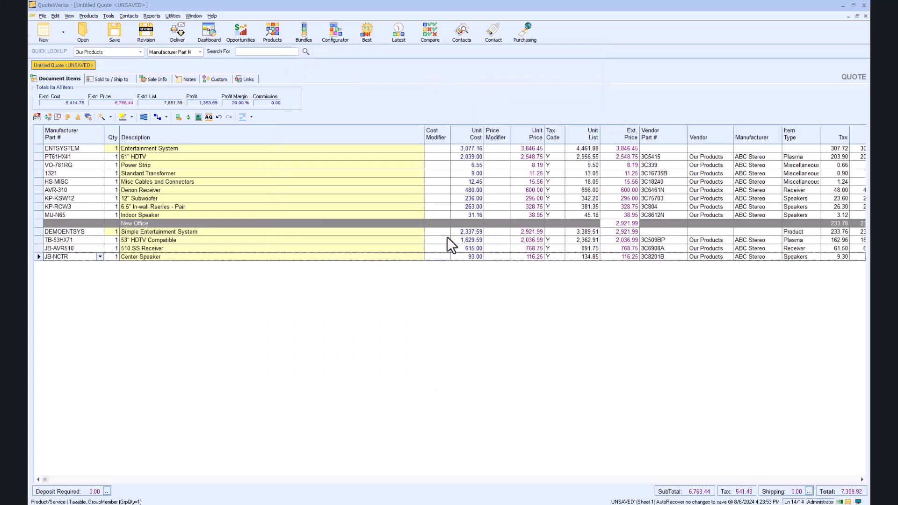